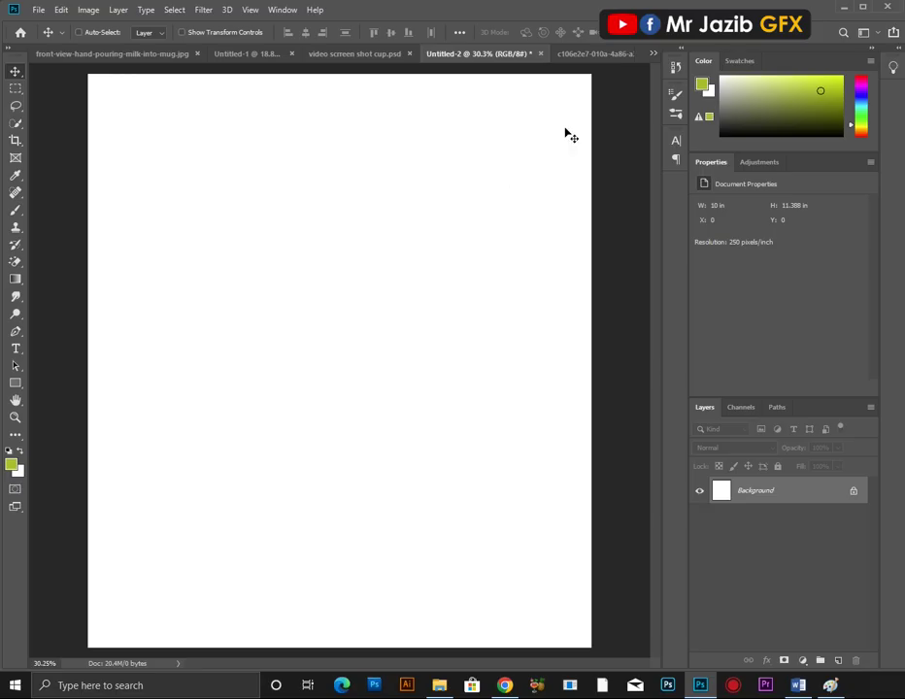
# Step: Add a new empty layer above the pasted Facebook screenshot
pyautogui.hotkey('ctrl', 'shift', 'alt', 'n')
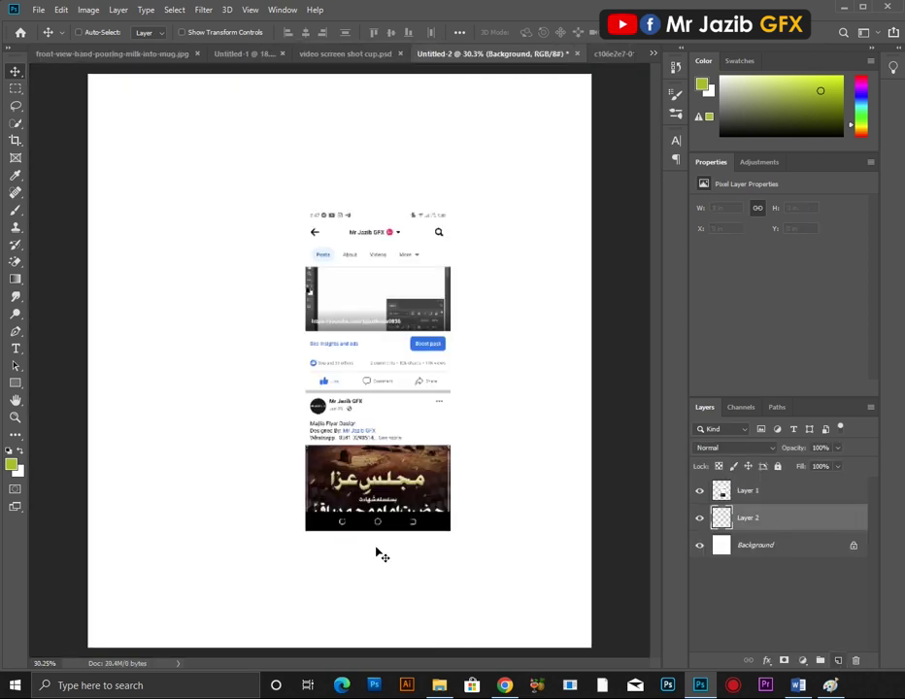
# Step: Fill the new layer green and enlarge the screenshot layer from its top edge
pyautogui.hotkey('alt', 'BackSpace')
pyautogui.click(384, 384)
pyautogui.hotkey('ctrl', 't')
pyautogui.moveTo(378, 209); pyautogui.dragTo(376, 56)
pyautogui.press('Return')
# Step: Delete the screenshot's top strip and post text, then shift the lower part up
pyautogui.press('m')
pyautogui.moveTo(560, 70); pyautogui.dragTo(133, 179)
pyautogui.press('Delete')
pyautogui.moveTo(529, 432)
pyautogui.mouseDown()
pyautogui.moveTo(229, 494)
pyautogui.moveTo(649, 437)
pyautogui.mouseUp()
pyautogui.scroll(2, 183, 367)
pyautogui.press('Delete')
pyautogui.scroll(-2, 562, 509)
pyautogui.moveTo(568, 500); pyautogui.dragTo(257, 612)
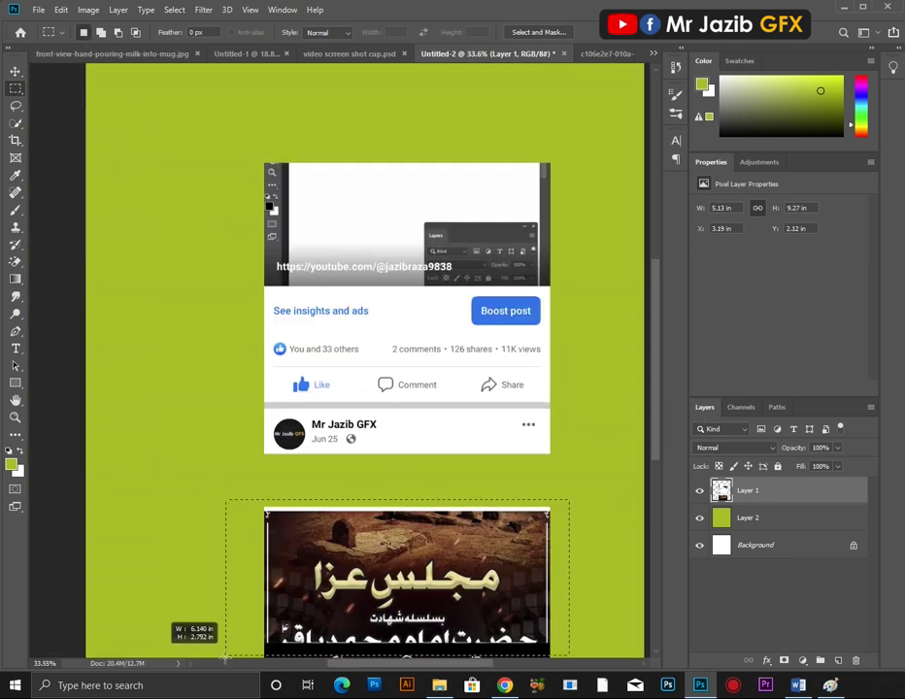
pyautogui.moveTo(388, 524); pyautogui.dragTo(389, 379)
pyautogui.hotkey('ctrl', 'd')
# Step: Marquee-select the lower post image area of the screenshot
pyautogui.scroll(1, 570, 396)
pyautogui.moveTo(571, 400)
pyautogui.mouseDown()
pyautogui.moveTo(162, 640)
pyautogui.moveTo(184, 518)
pyautogui.mouseUp()
pyautogui.scroll(2, 388, 439)
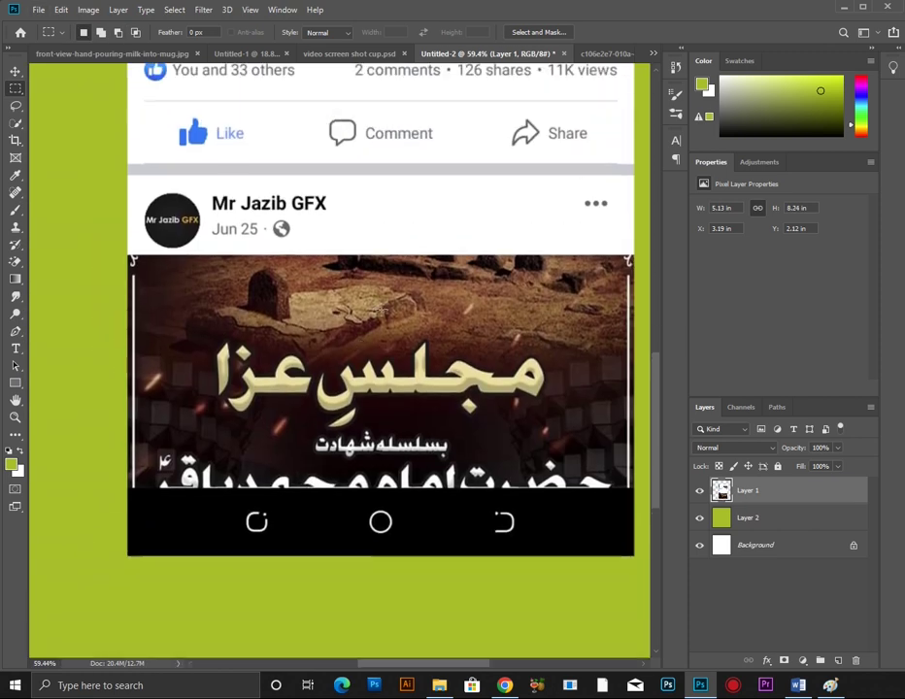
pyautogui.scroll(-2, 194, 572)
pyautogui.scroll(2, 497, 291)
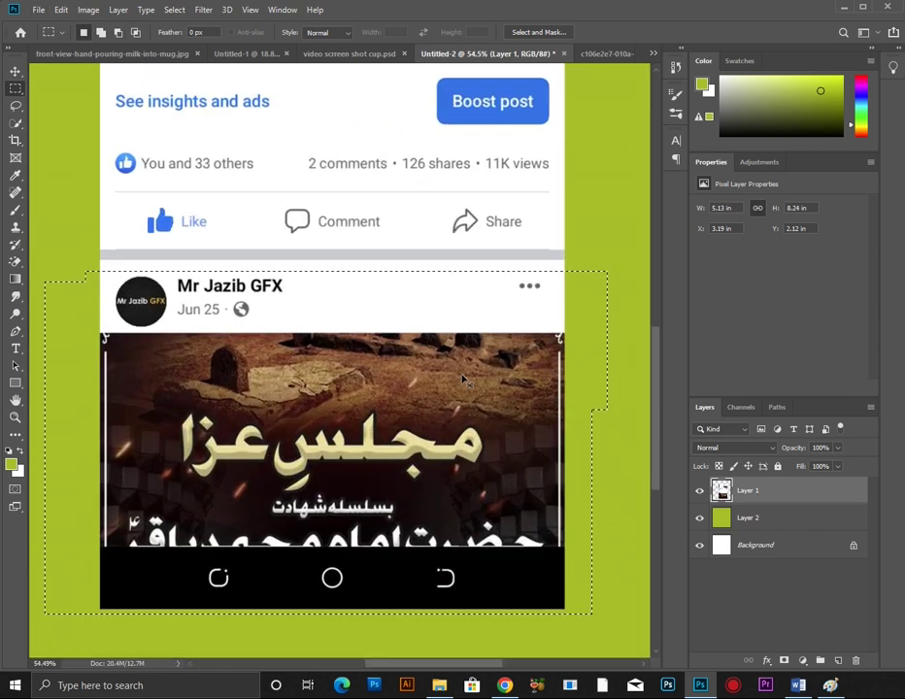
pyautogui.moveTo(185, 518)
pyautogui.mouseDown()
pyautogui.moveTo(553, 311)
pyautogui.moveTo(152, 600)
pyautogui.mouseUp()
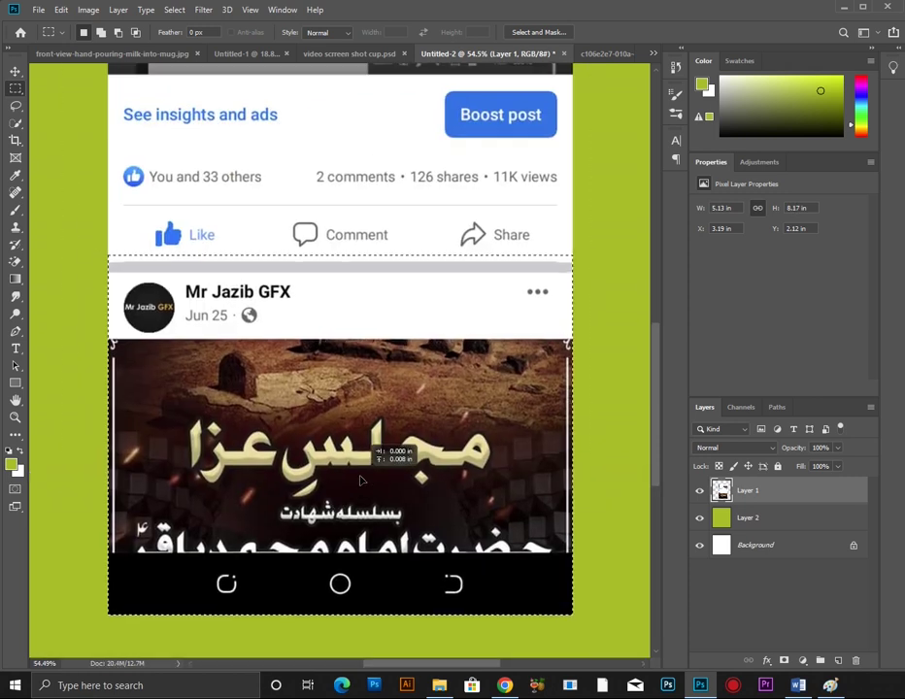
pyautogui.scroll(-1, 292, 437)
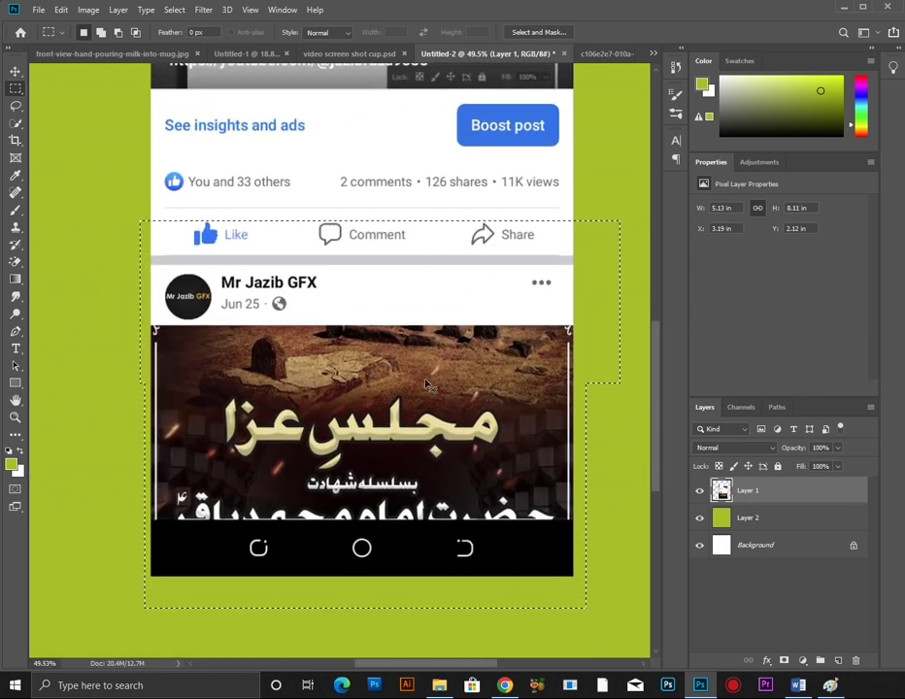
pyautogui.scroll(1, 583, 340)
pyautogui.moveTo(152, 600)
pyautogui.mouseDown()
pyautogui.moveTo(100, 585)
pyautogui.moveTo(104, 641)
pyautogui.mouseUp()
# Step: Delete the See insights and ads strip and move the lower post section up
pyautogui.moveTo(609, 157); pyautogui.dragTo(84, 233)
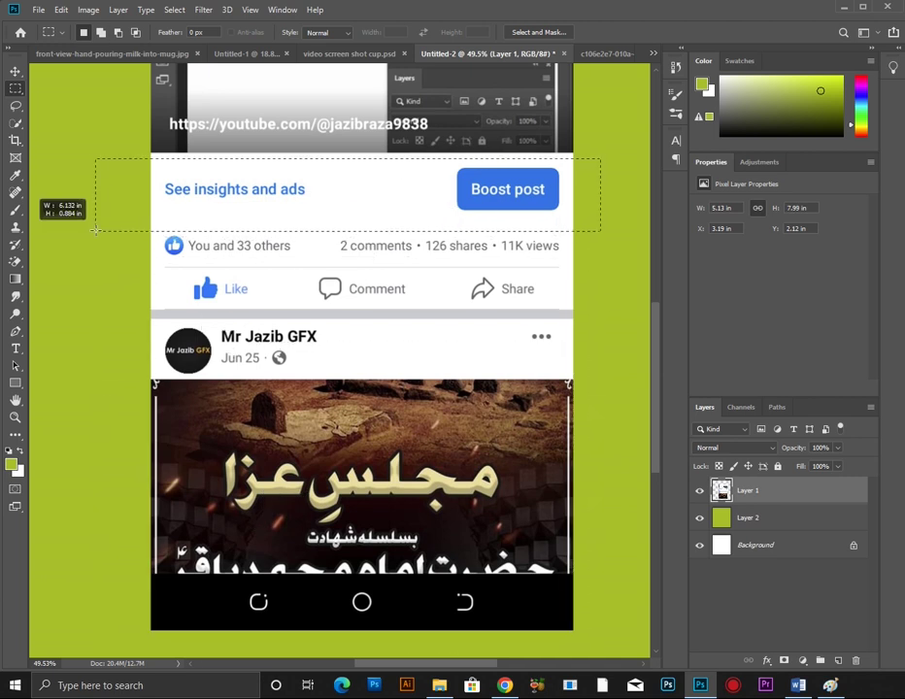
pyautogui.press('Delete')
pyautogui.hotkey('ctrl', 'd')
pyautogui.scroll(-1, 592, 227)
pyautogui.moveTo(592, 227); pyautogui.dragTo(233, 505)
pyautogui.moveTo(277, 532); pyautogui.dragTo(277, 480)
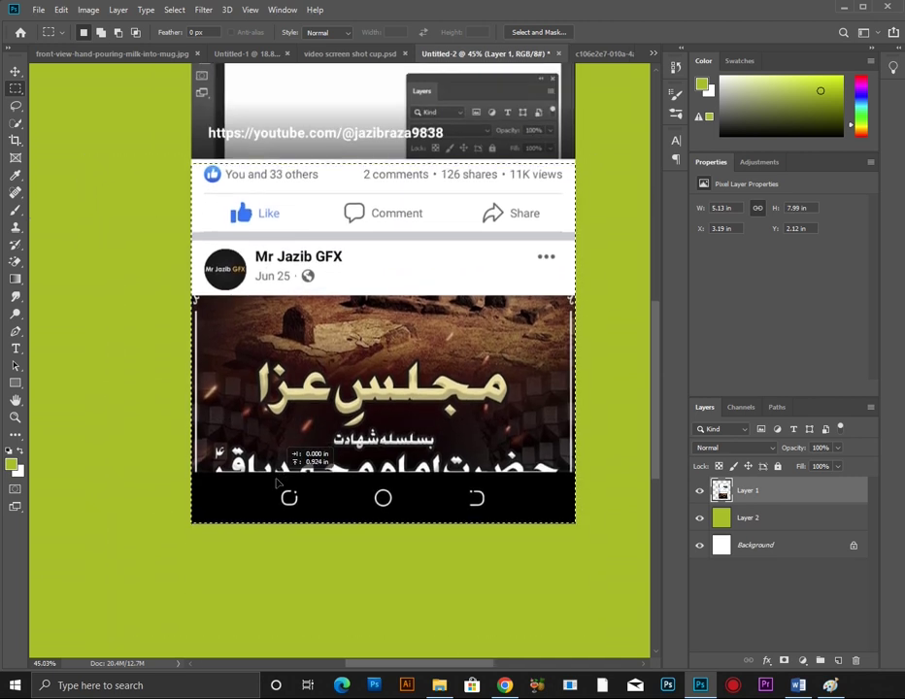
pyautogui.hotkey('ctrl', 'd')
# Step: Undo that edit, then remove the insights strip again and close the gap
pyautogui.scroll(2, 448, 329)
pyautogui.scroll(1, 578, 252)
pyautogui.moveTo(574, 260); pyautogui.dragTo(152, 633)
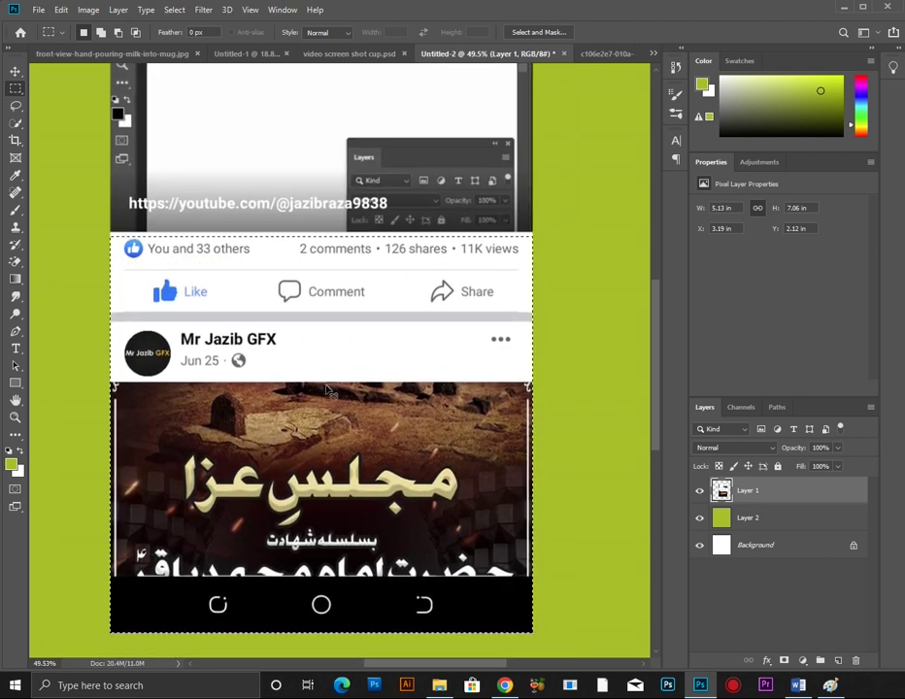
pyautogui.hotkey('ctrl', 'z')
pyautogui.hotkey('ctrl', 'z')
pyautogui.hotkey('ctrl', 'z')
pyautogui.hotkey('ctrl', 'z')
pyautogui.moveTo(557, 240); pyautogui.dragTo(70, 305)
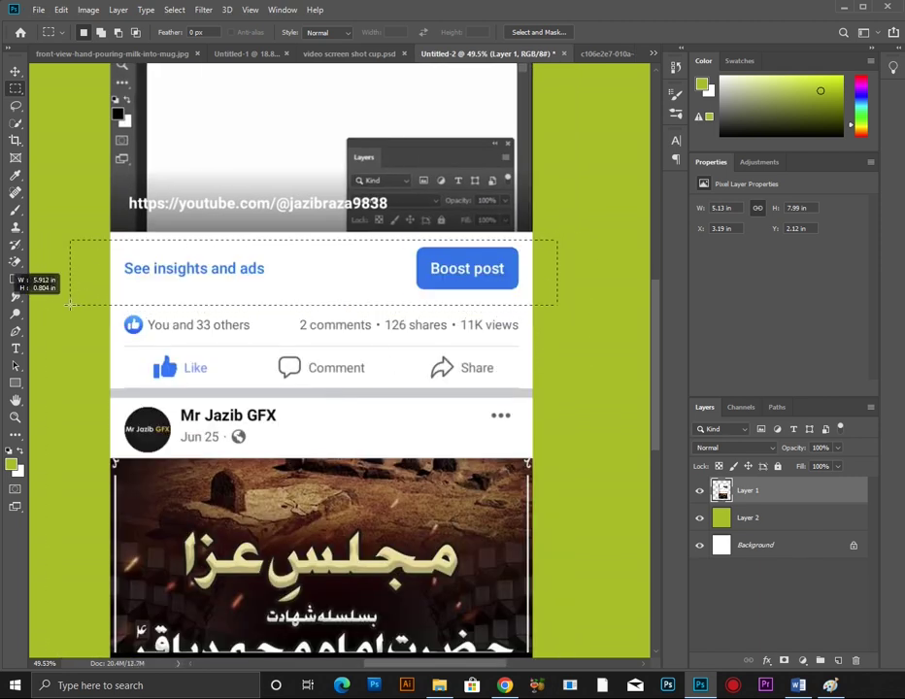
pyautogui.press('Delete')
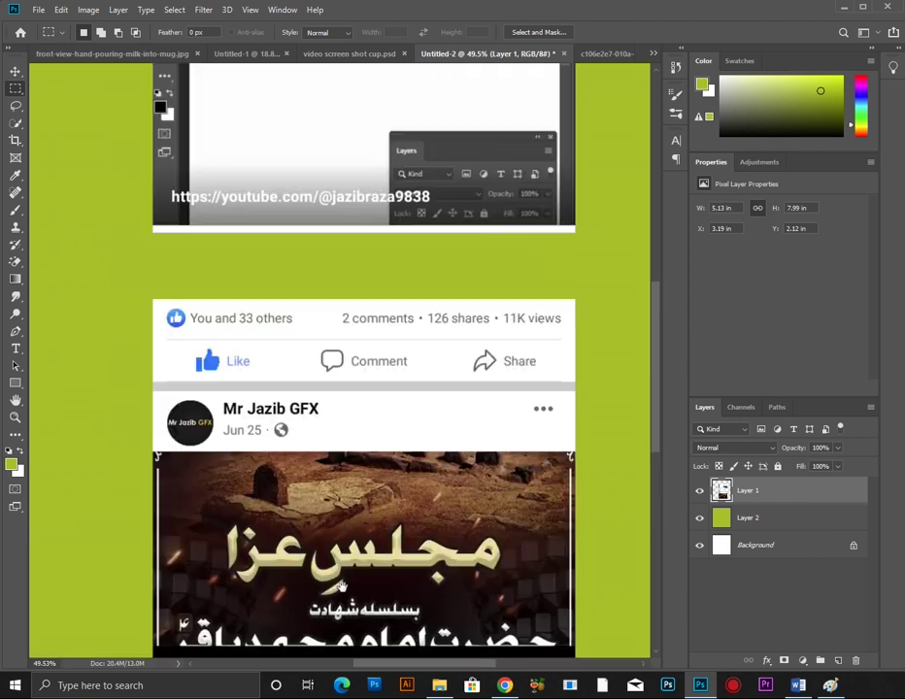
pyautogui.moveTo(350, 456); pyautogui.dragTo(402, 485)
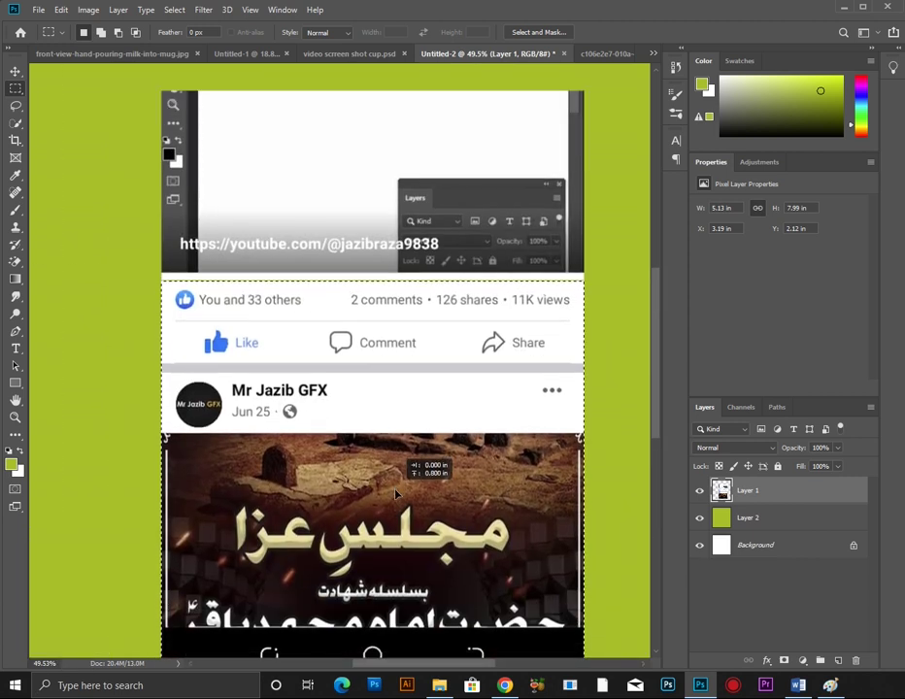
pyautogui.scroll(-2, 402, 486)
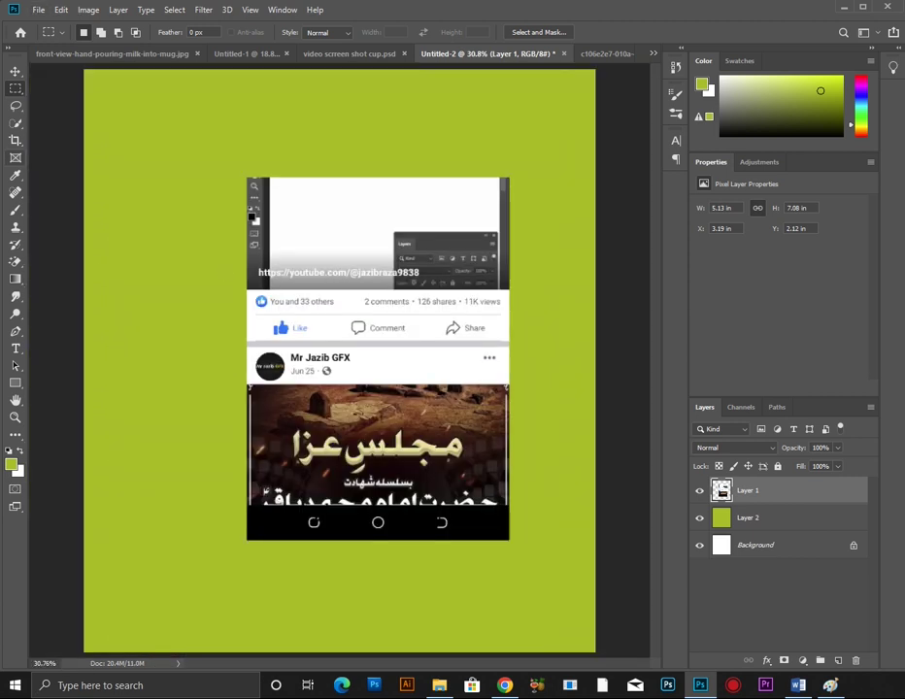
pyautogui.scroll(-2, 402, 486)
pyautogui.hotkey('ctrl', 't')
# Step: Scale the screenshot to the canvas width and move it down
pyautogui.moveTo(521, 176); pyautogui.dragTo(552, 108)
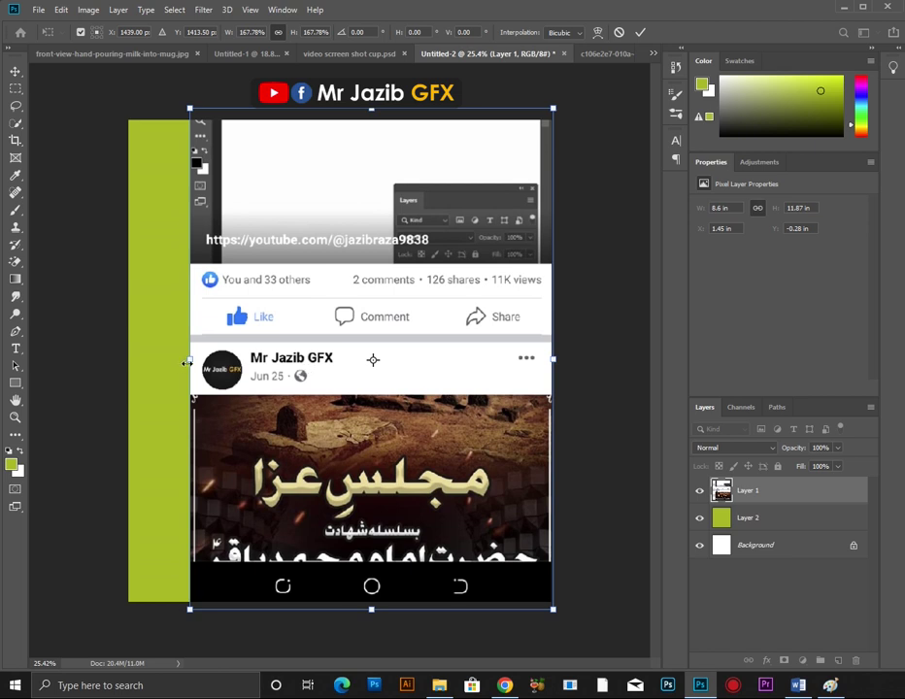
pyautogui.moveTo(184, 364); pyautogui.dragTo(131, 362)
pyautogui.press('Return')
pyautogui.moveTo(330, 328); pyautogui.dragTo(330, 387)
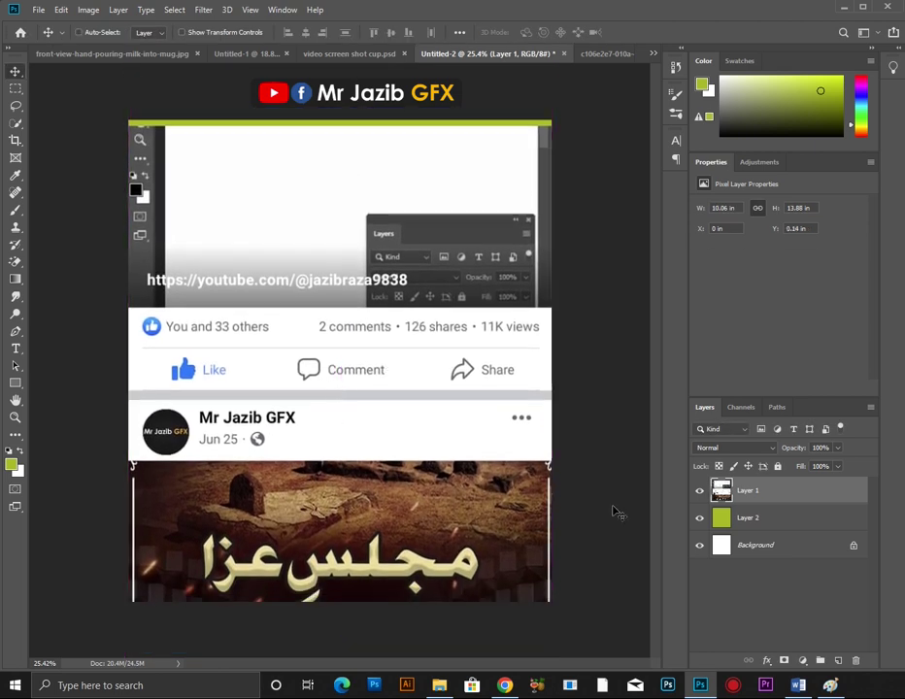
# Step: Bring the asasasa.jpg wheat-field photo into Untitled-2 as a new layer
pyautogui.click(653, 53)
pyautogui.click(738, 127)
pyautogui.moveTo(738, 490); pyautogui.dragTo(293, 55)
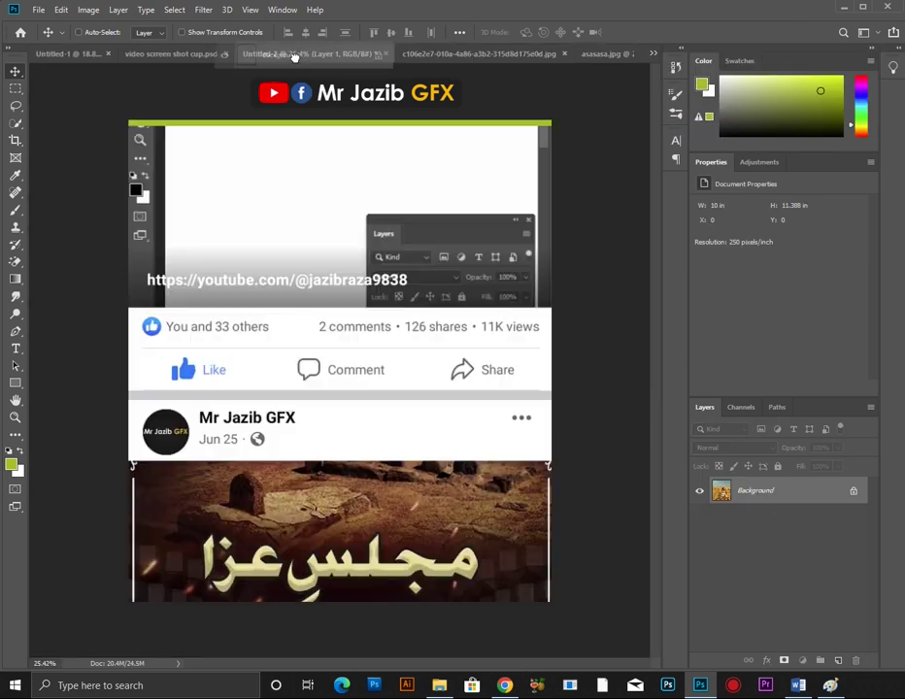
pyautogui.moveTo(294, 55); pyautogui.dragTo(384, 432)
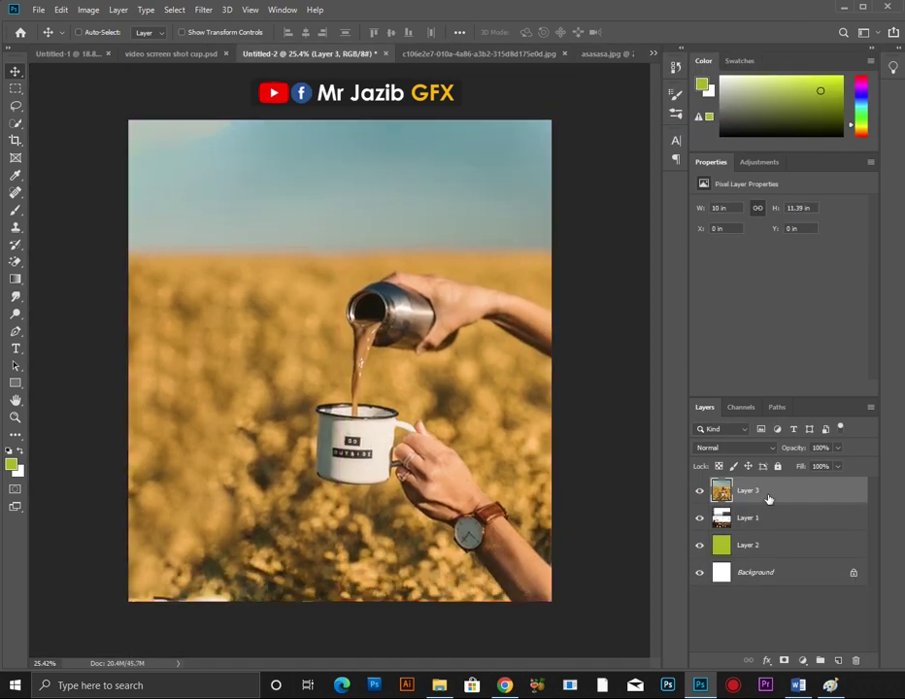
pyautogui.scroll(3, 374, 374)
# Step: Start a Pen path around the coffee stream at the bottle nozzle
pyautogui.moveTo(365, 389); pyautogui.dragTo(337, 388)
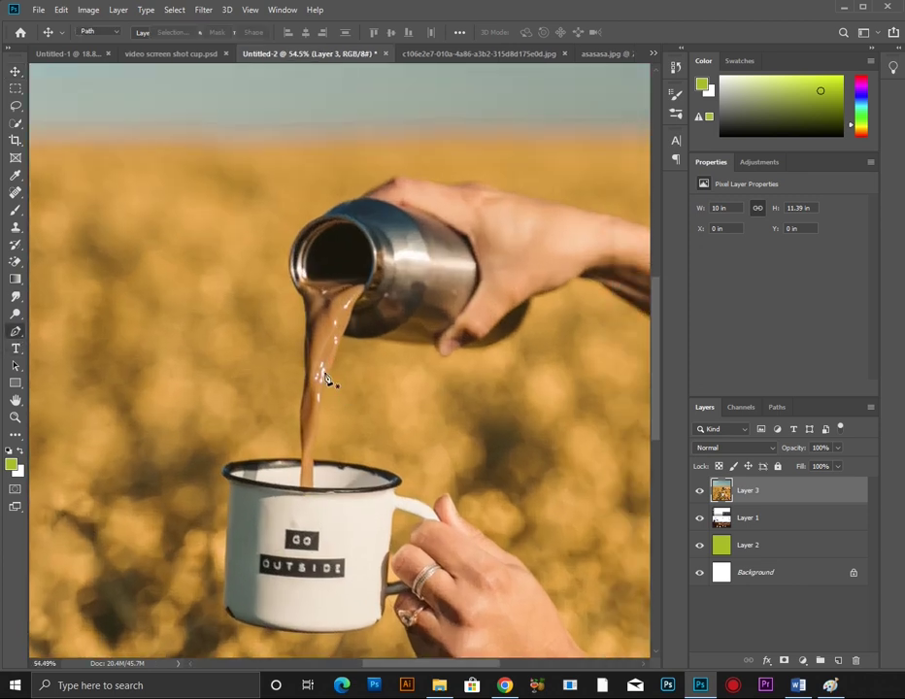
pyautogui.scroll(3, 328, 382)
pyautogui.scroll(3, 323, 421)
pyautogui.scroll(1, 308, 410)
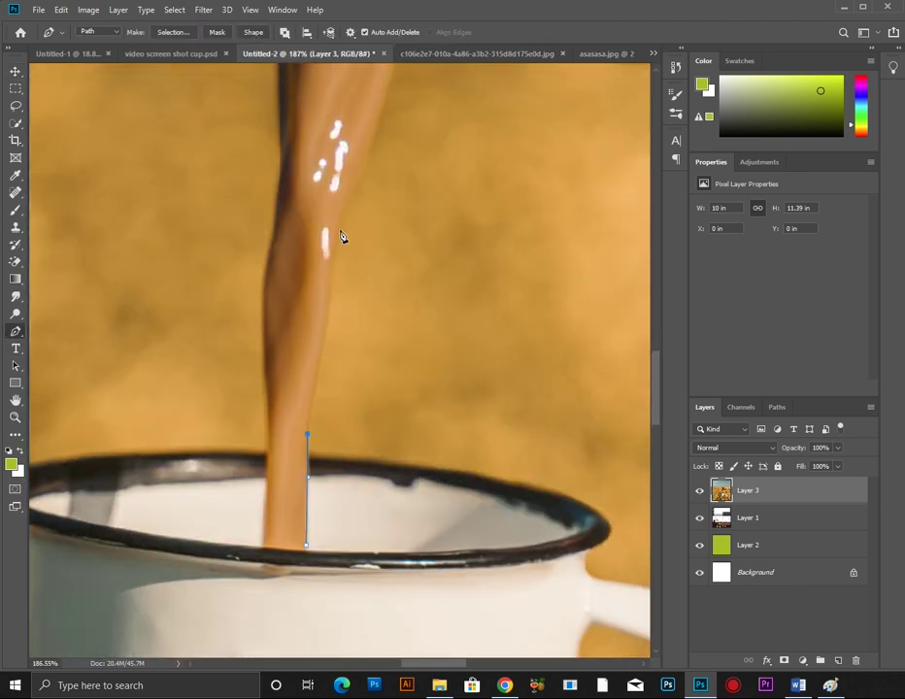
pyautogui.click(331, 287)
pyautogui.scroll(3, 383, 281)
pyautogui.click(379, 272)
pyautogui.scroll(5, 420, 264)
pyautogui.click(356, 299)
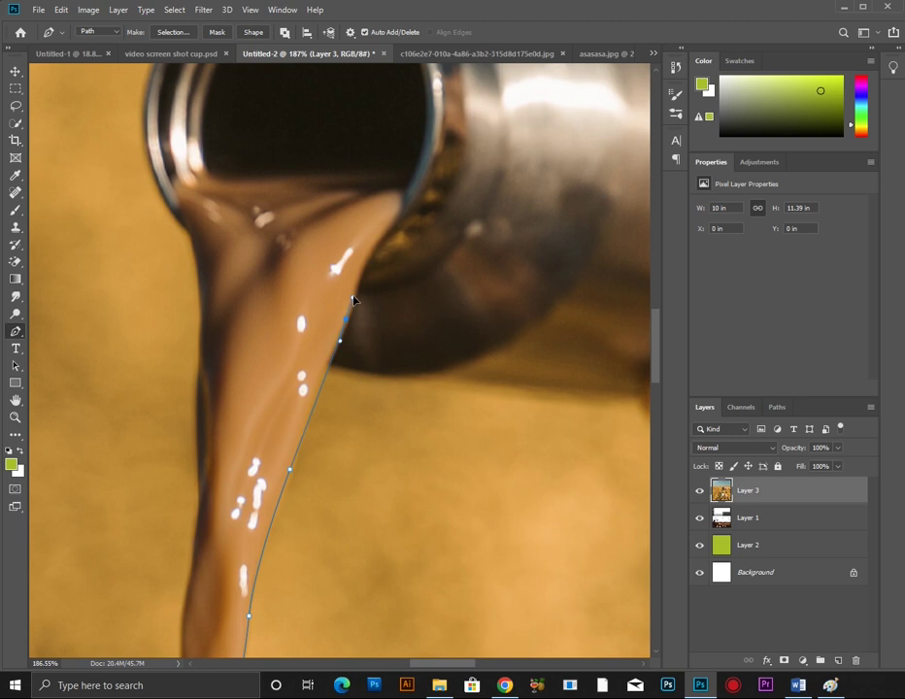
pyautogui.scroll(2, 372, 267)
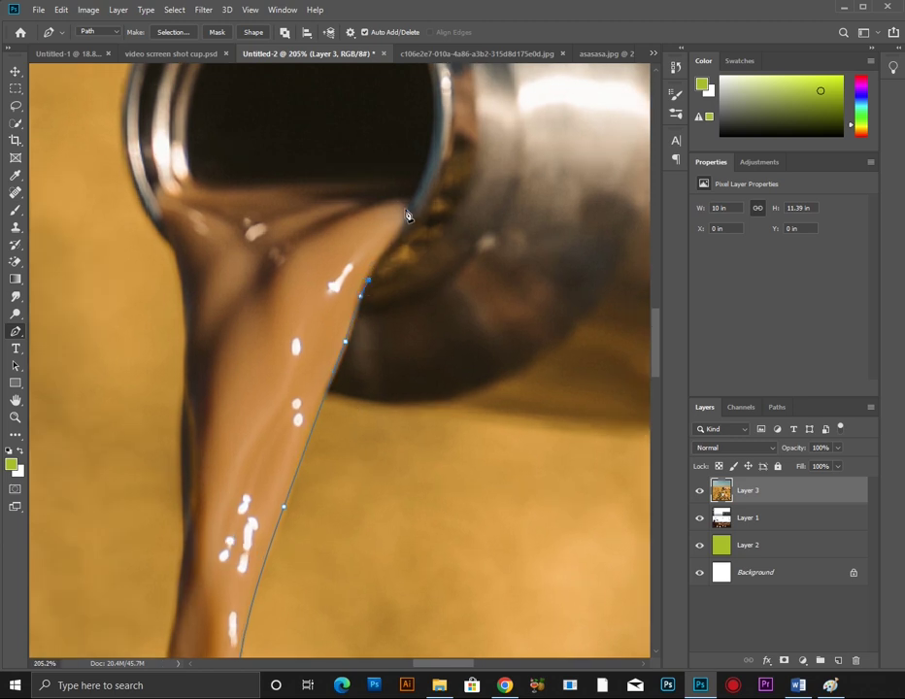
# Step: Trace the path down the stream's edge and close it at the mug rim
pyautogui.click(163, 208)
pyautogui.scroll(-1, 163, 207)
pyautogui.click(182, 252)
pyautogui.scroll(-3, 194, 291)
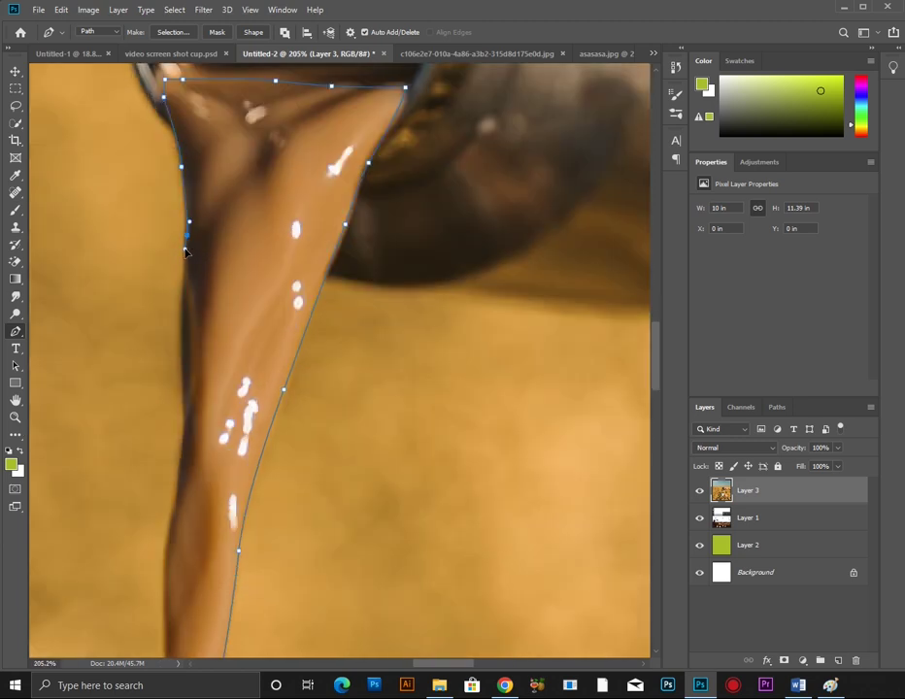
pyautogui.scroll(-5, 185, 253)
pyautogui.scroll(-1, 188, 242)
pyautogui.click(188, 77)
pyautogui.click(191, 200)
pyautogui.hscroll(-4, 278, 283)
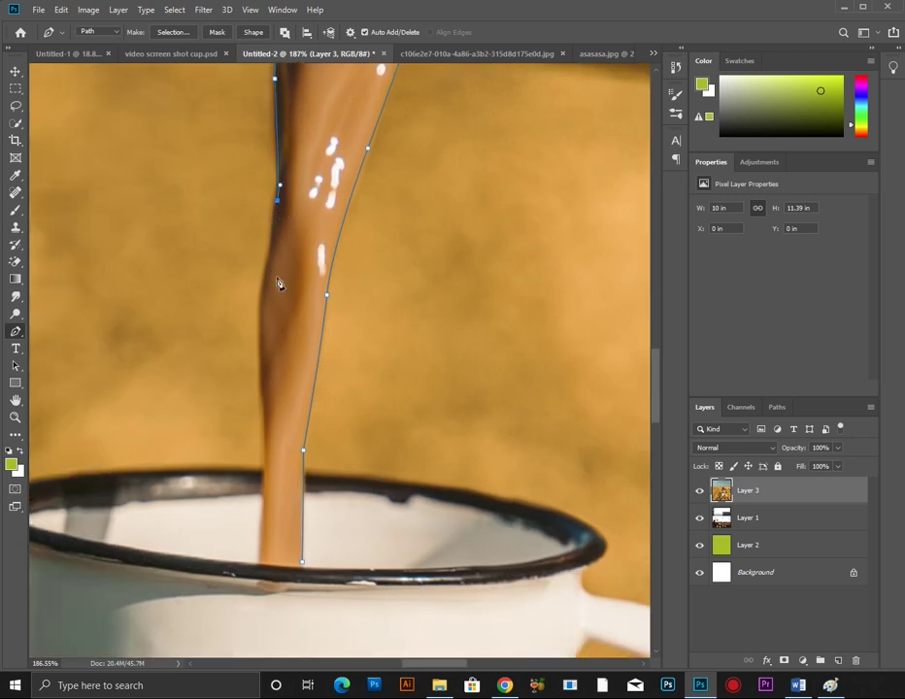
pyautogui.click(261, 291)
pyautogui.scroll(-3, 264, 303)
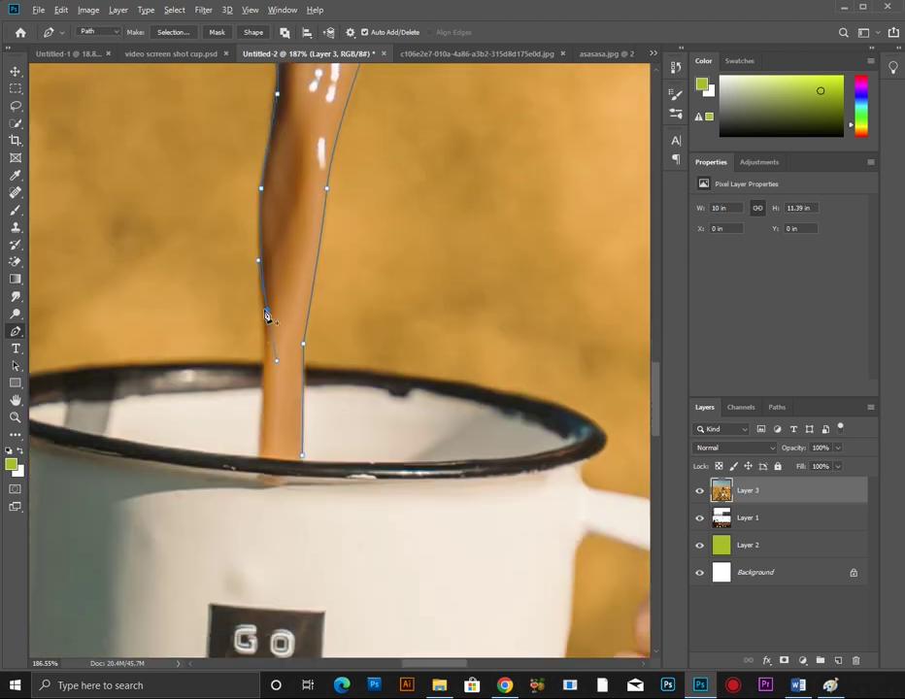
pyautogui.scroll(2, 263, 309)
pyautogui.scroll(-3, 260, 316)
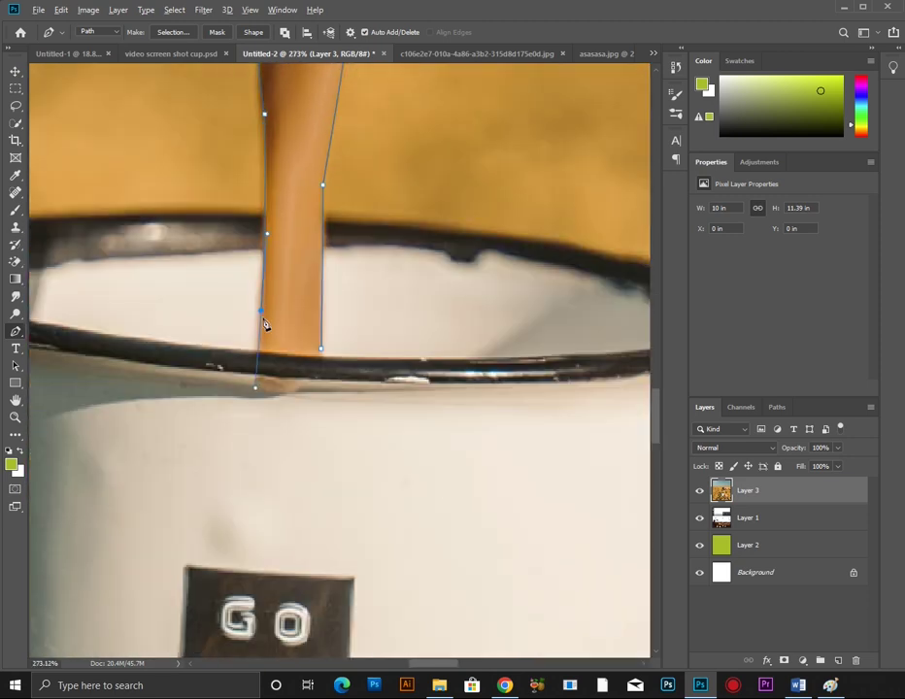
pyautogui.click(318, 353)
# Step: Turn the stream path into a selection and copy it to hidden Layer 4
pyautogui.hotkey('ctrl', '0')
pyautogui.rightClick(381, 262)
pyautogui.click(440, 312)
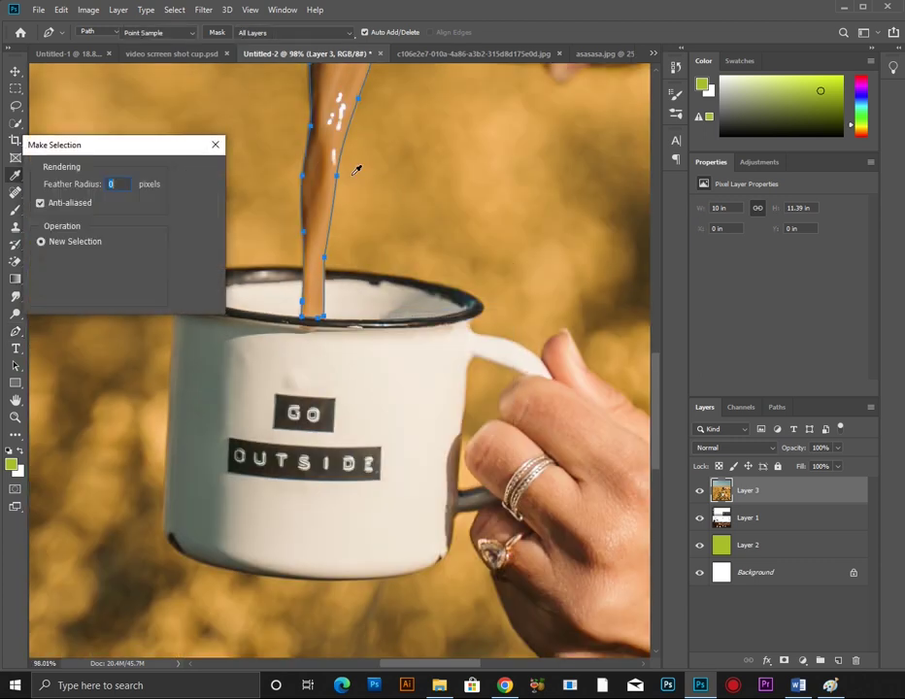
pyautogui.press('Return')
pyautogui.scroll(5, 378, 299)
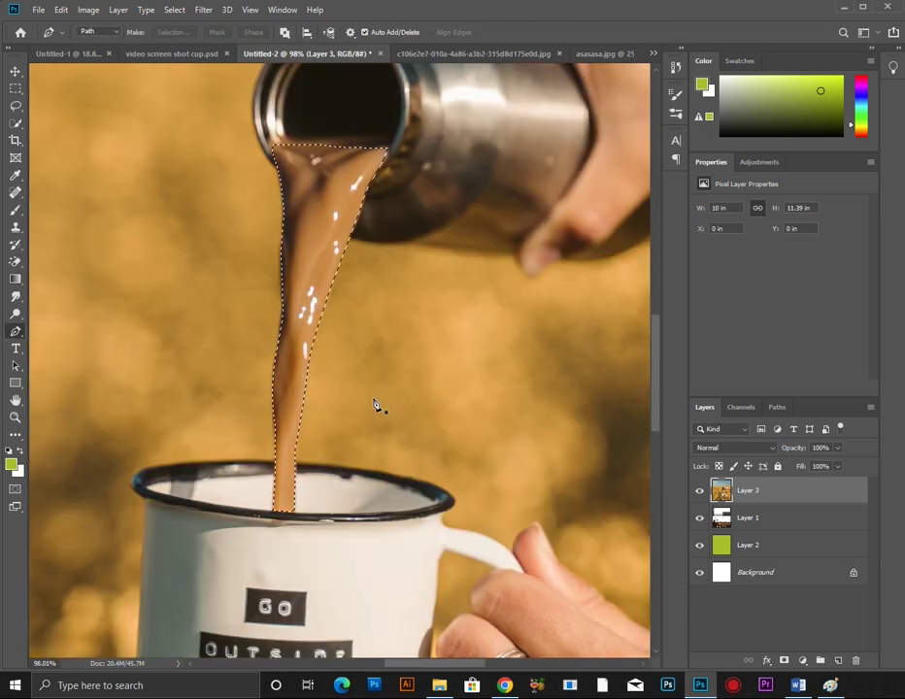
pyautogui.hotkey('ctrl', 'j')
pyautogui.click(700, 492)
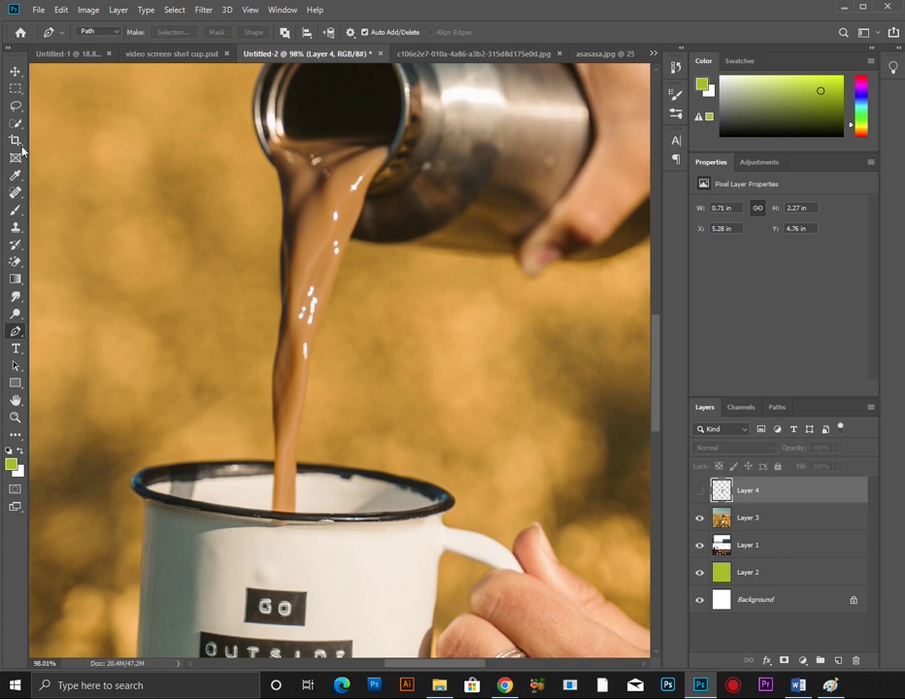
# Step: Move the Layer 4 stream copy beside the mug handle
pyautogui.press('v')
pyautogui.moveTo(391, 408); pyautogui.dragTo(582, 477)
pyautogui.hotkey('ctrl', '0')
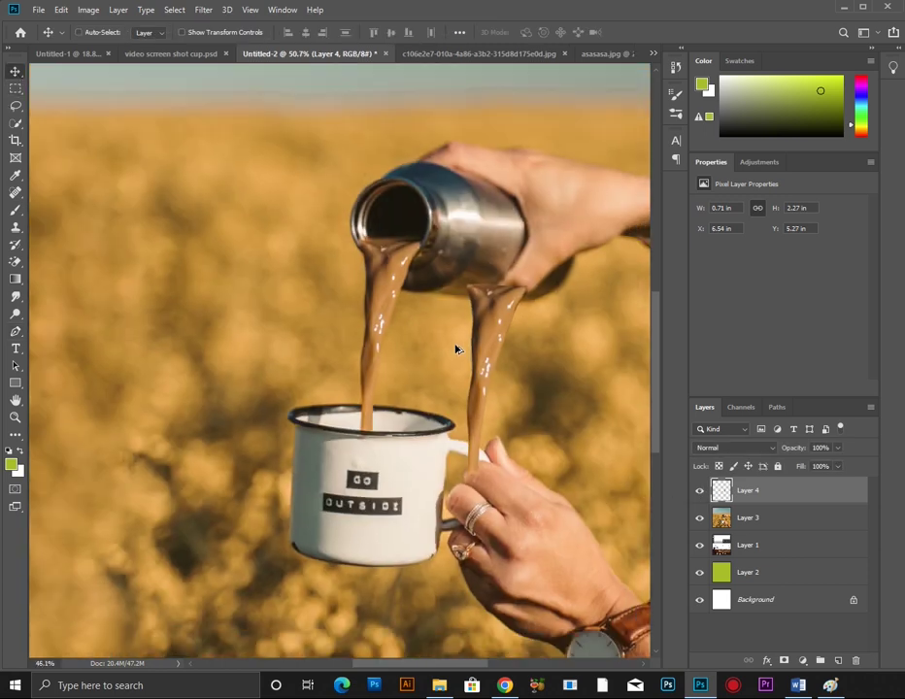
# Step: Spot-heal the coffee stream out of Layer 3 in three strokes
pyautogui.click(755, 520)
pyautogui.scroll(3, 549, 370)
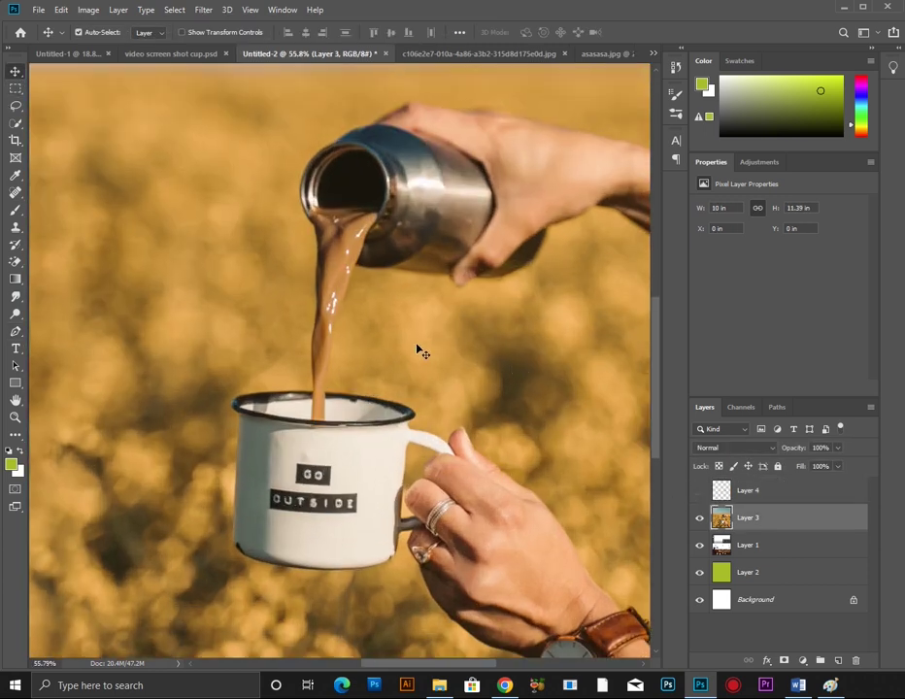
pyautogui.click(15, 210)
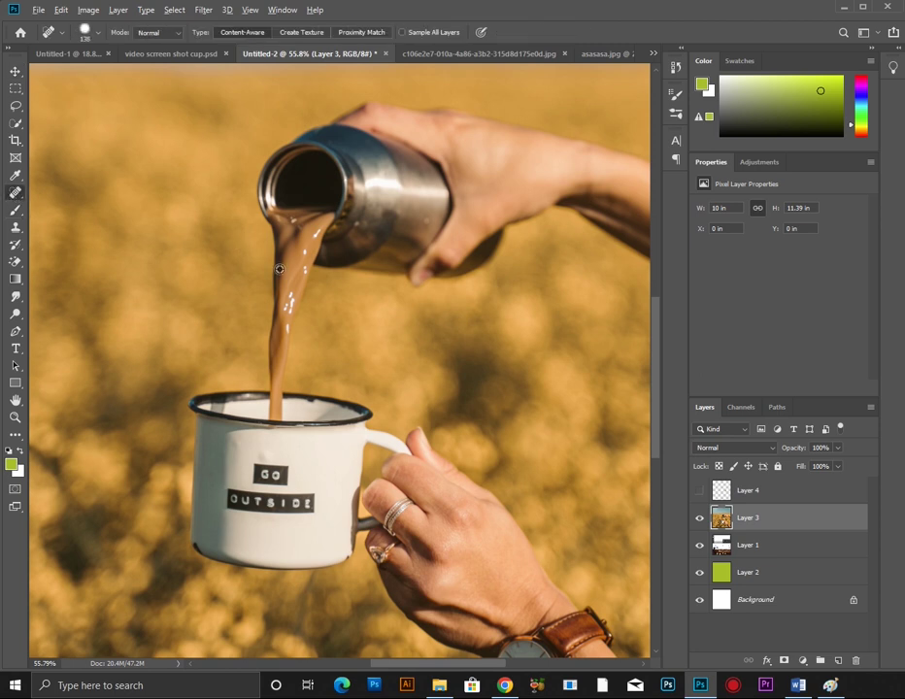
pyautogui.scroll(2, 246, 244)
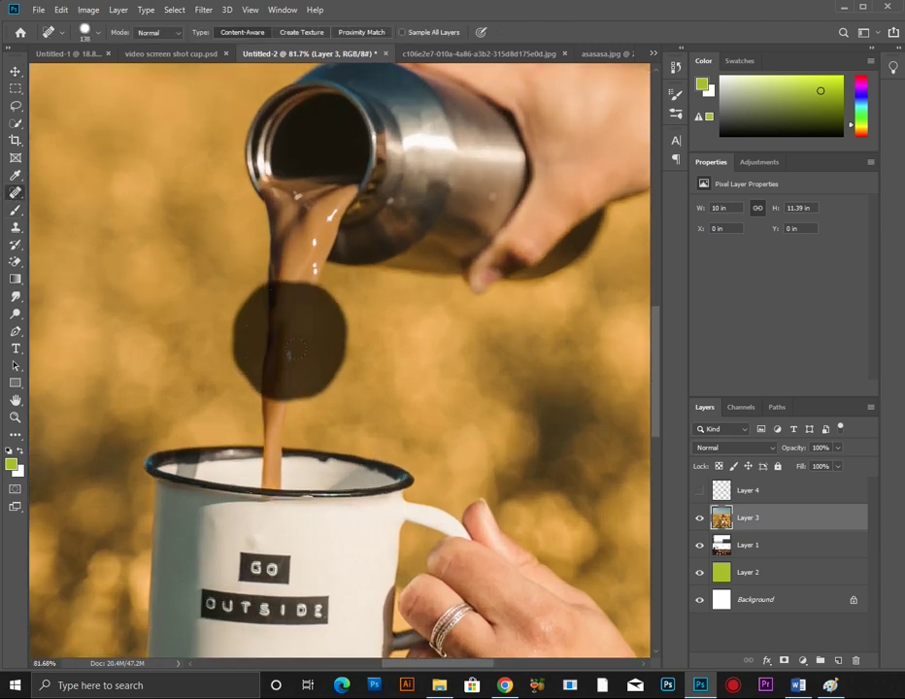
pyautogui.moveTo(301, 317); pyautogui.dragTo(271, 357)
pyautogui.moveTo(335, 388); pyautogui.dragTo(243, 374)
pyautogui.moveTo(258, 280); pyautogui.dragTo(259, 269)
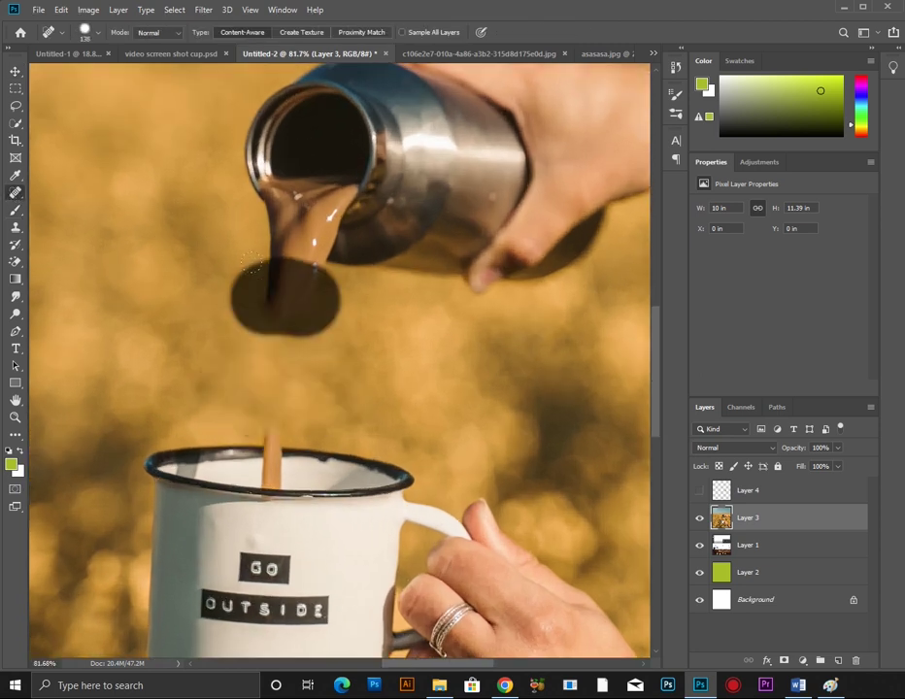
pyautogui.scroll(-4, 311, 301)
pyautogui.scroll(-3, 320, 311)
# Step: Cut the photo's lower mug half onto its own layer and move it down
pyautogui.press('m')
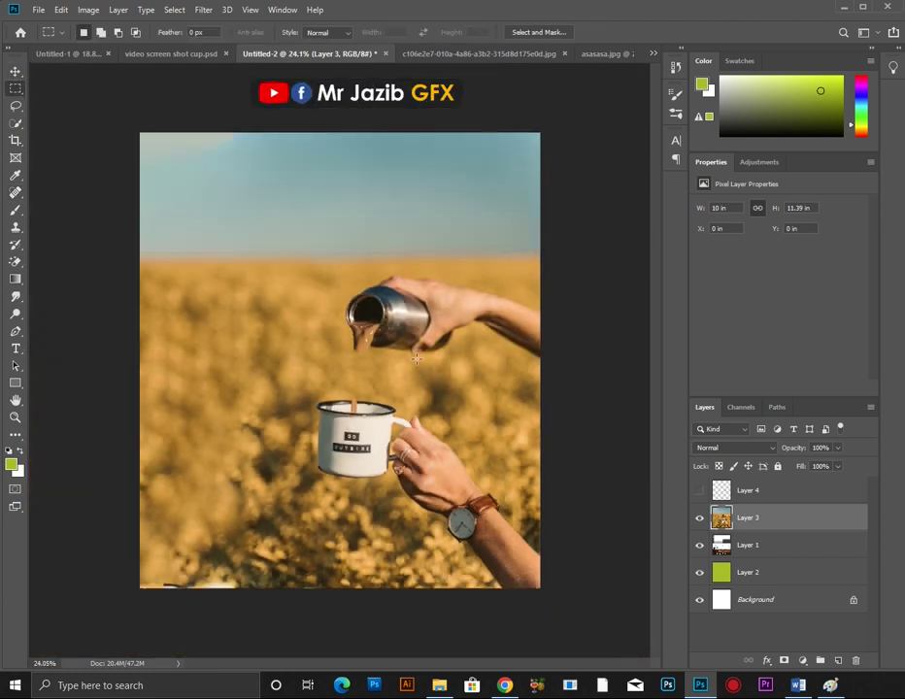
pyautogui.moveTo(552, 388); pyautogui.dragTo(136, 612)
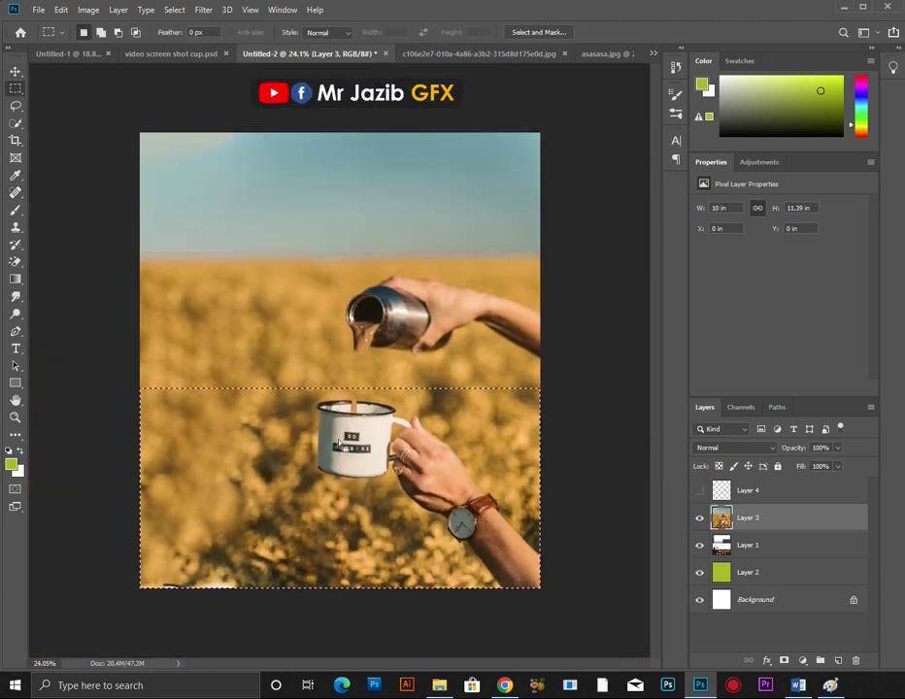
pyautogui.hotkey('ctrl', 'shift', 'j')
pyautogui.press('v')
pyautogui.moveTo(439, 467); pyautogui.dragTo(349, 492)
# Step: Position the bottle half above and mug half below the post header bar
pyautogui.click(748, 545)
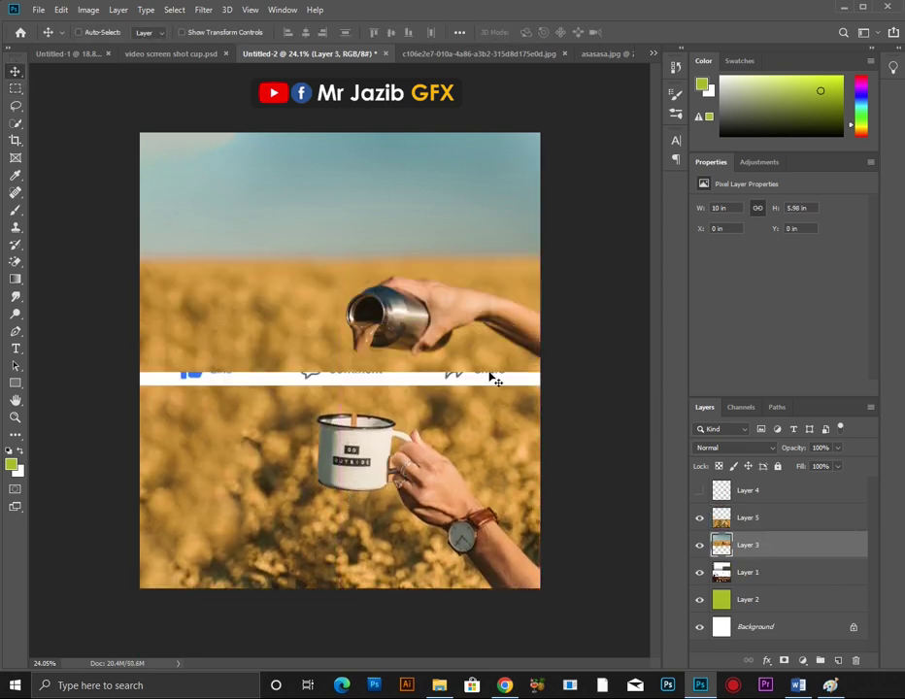
pyautogui.moveTo(509, 419); pyautogui.dragTo(480, 269)
pyautogui.moveTo(437, 432); pyautogui.dragTo(469, 517)
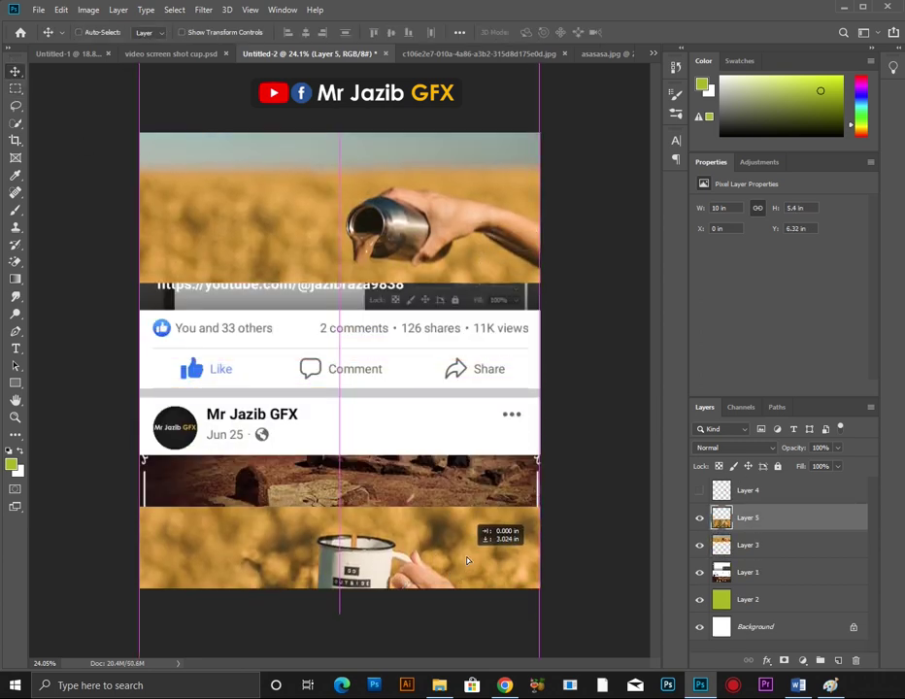
pyautogui.moveTo(471, 419); pyautogui.dragTo(469, 412)
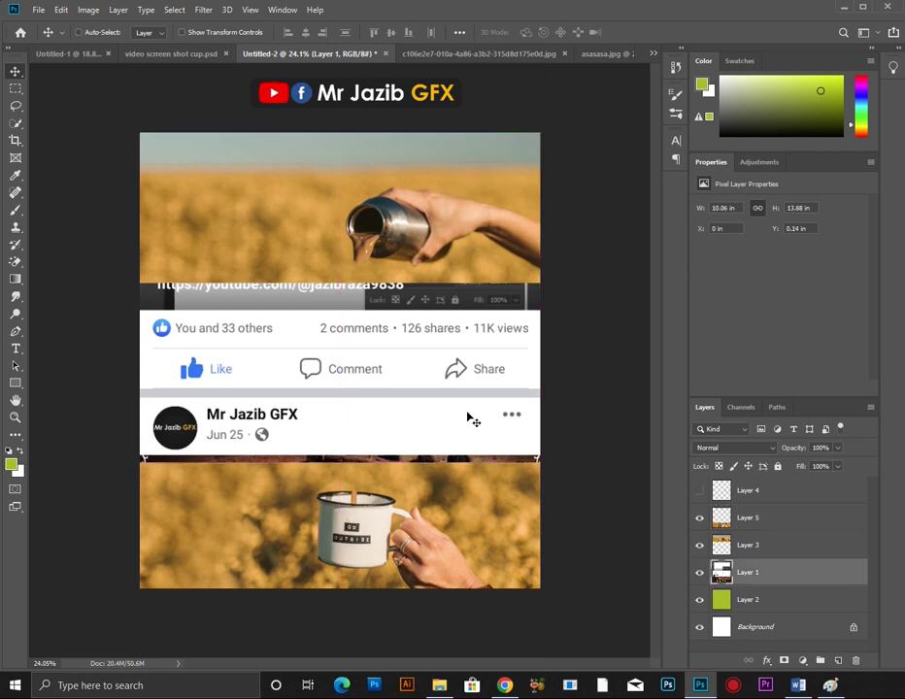
pyautogui.moveTo(476, 529); pyautogui.dragTo(475, 516)
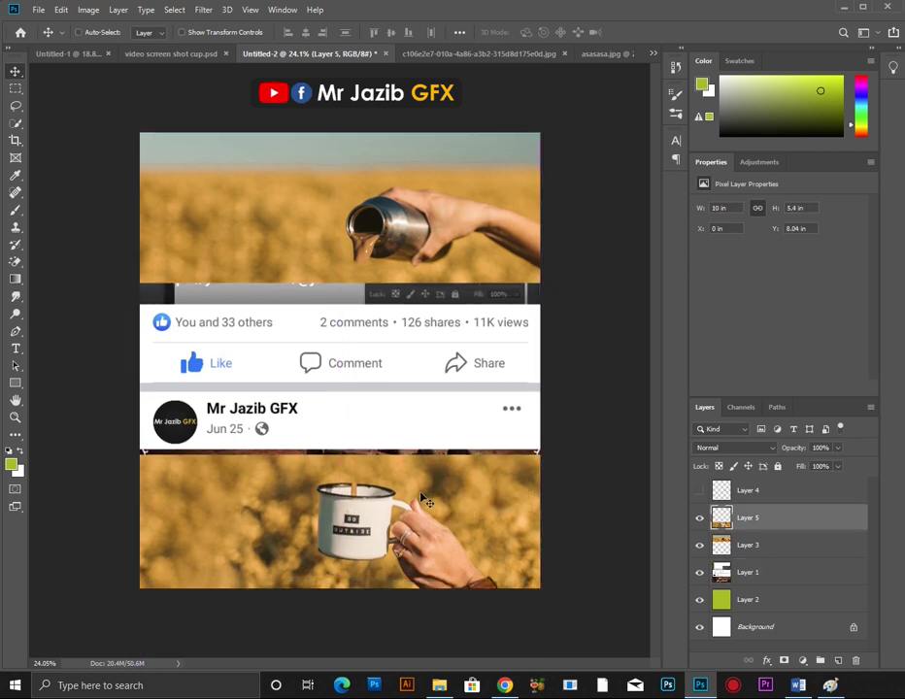
# Step: Content-Aware Fill the dark strip beneath the post's author header
pyautogui.hotkey('ctrl', '+')
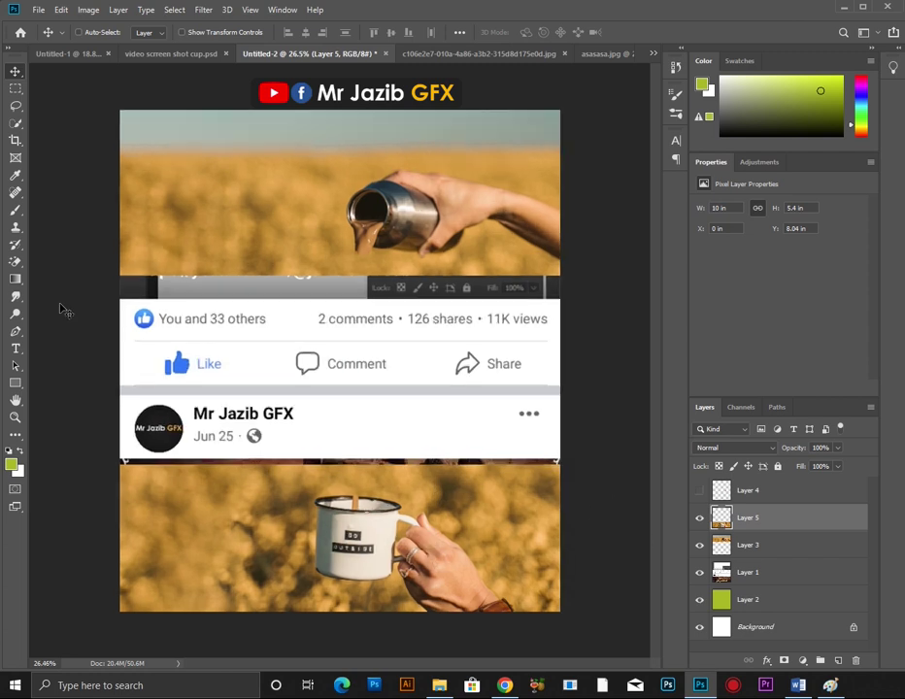
pyautogui.click(15, 88)
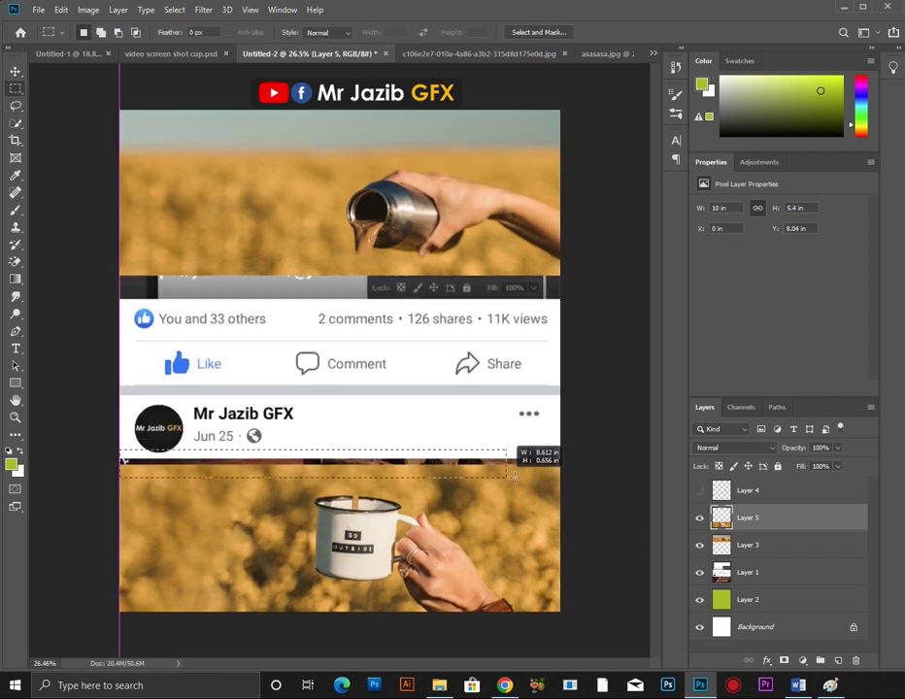
pyautogui.moveTo(114, 449); pyautogui.dragTo(573, 479)
pyautogui.rightClick(442, 419)
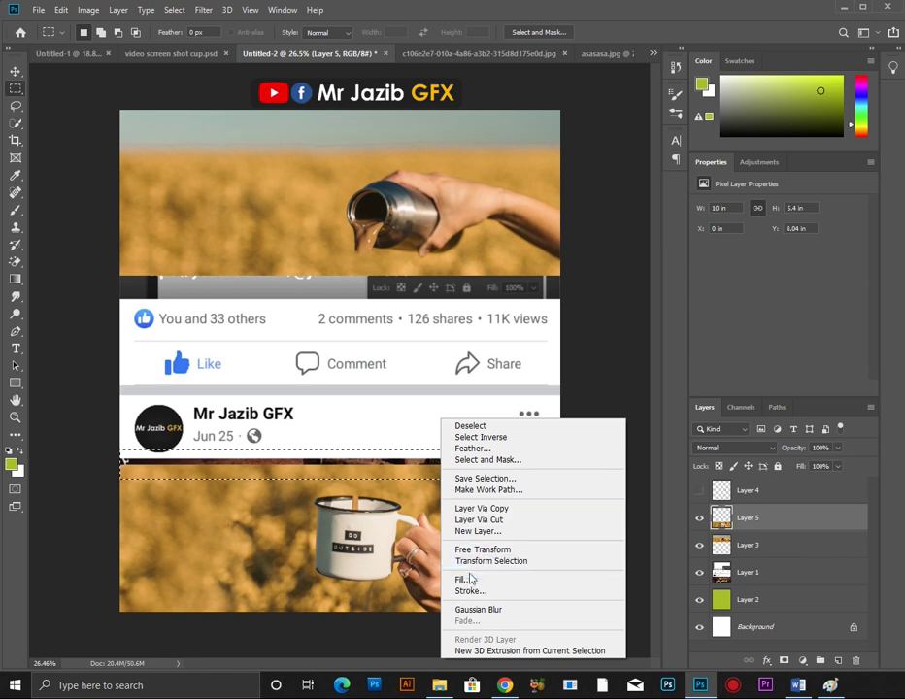
pyautogui.click(464, 578)
pyautogui.press('Return')
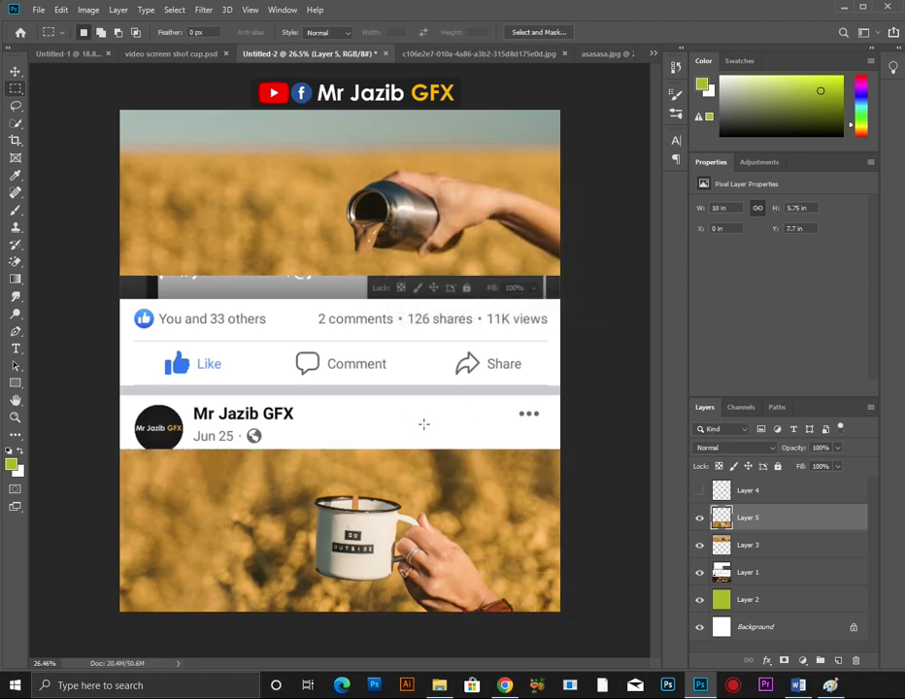
# Step: Mask out the gray band above the reactions row on Layer 5
pyautogui.moveTo(574, 438); pyautogui.dragTo(97, 488)
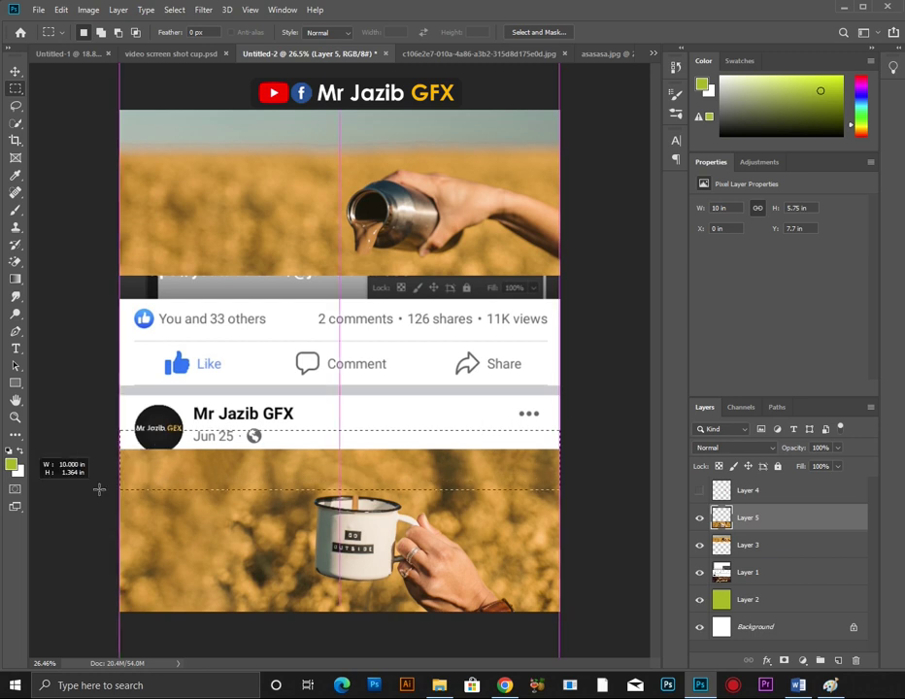
pyautogui.moveTo(332, 479); pyautogui.dragTo(339, 290)
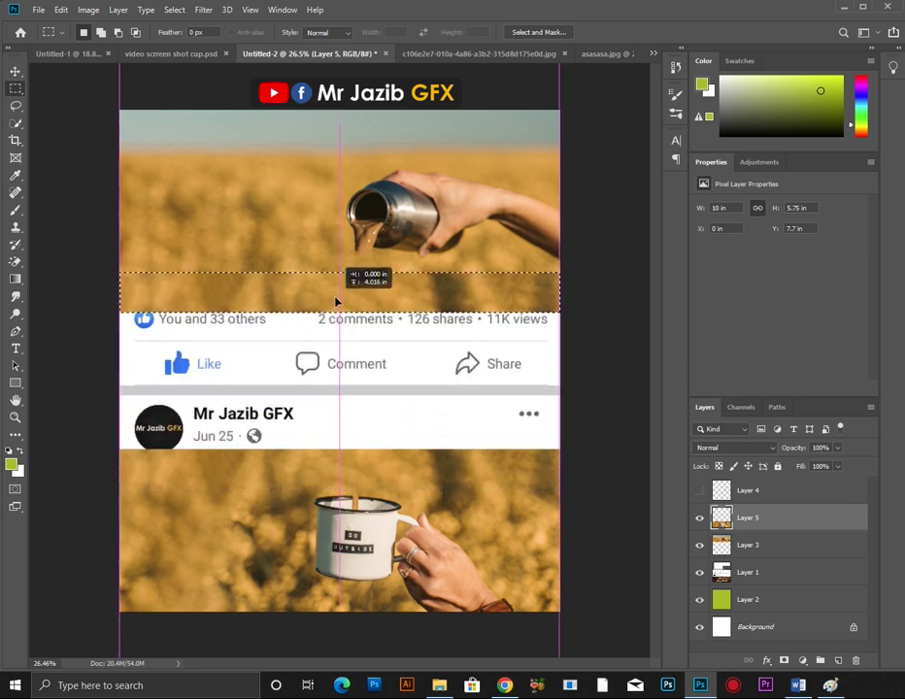
pyautogui.click(802, 660)
pyautogui.press('b')
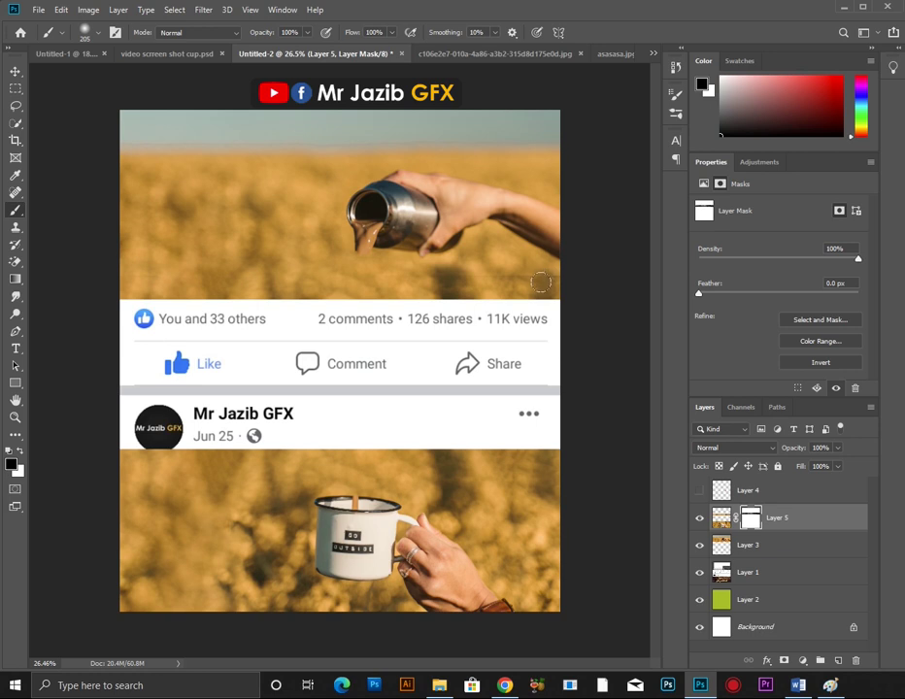
# Step: Show the Layer 4 coffee stream and align it with the bottle mouth
pyautogui.click(16, 72)
pyautogui.click(699, 491)
pyautogui.click(747, 490)
pyautogui.moveTo(430, 390); pyautogui.dragTo(386, 260)
pyautogui.scroll(3, 388, 224)
pyautogui.moveTo(388, 208); pyautogui.dragTo(391, 200)
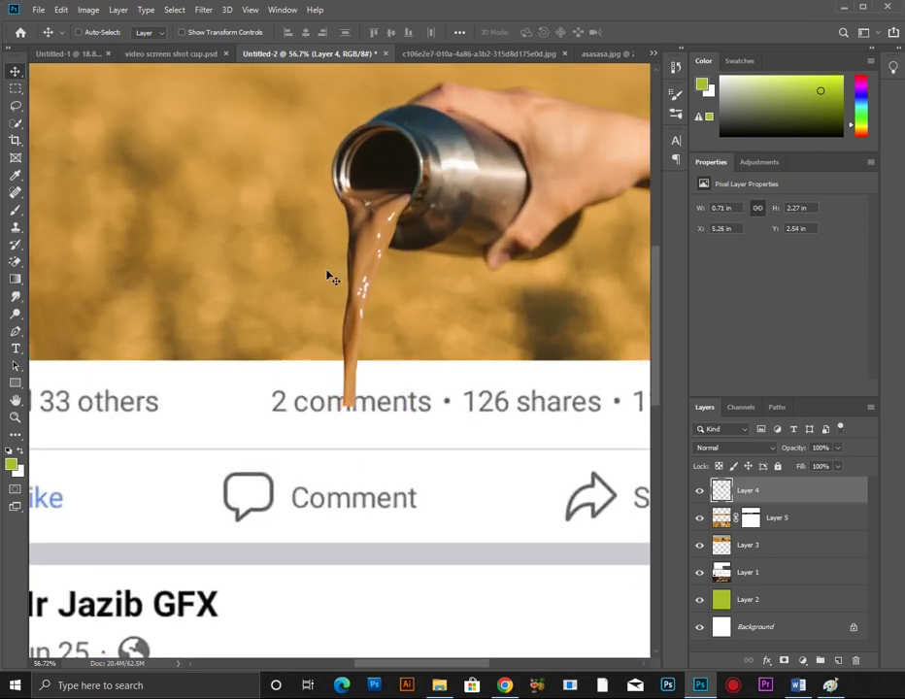
# Step: Duplicate the stream layer and stretch its bottom portion down into the mug
pyautogui.scroll(-3, 330, 278)
pyautogui.scroll(-1, 319, 297)
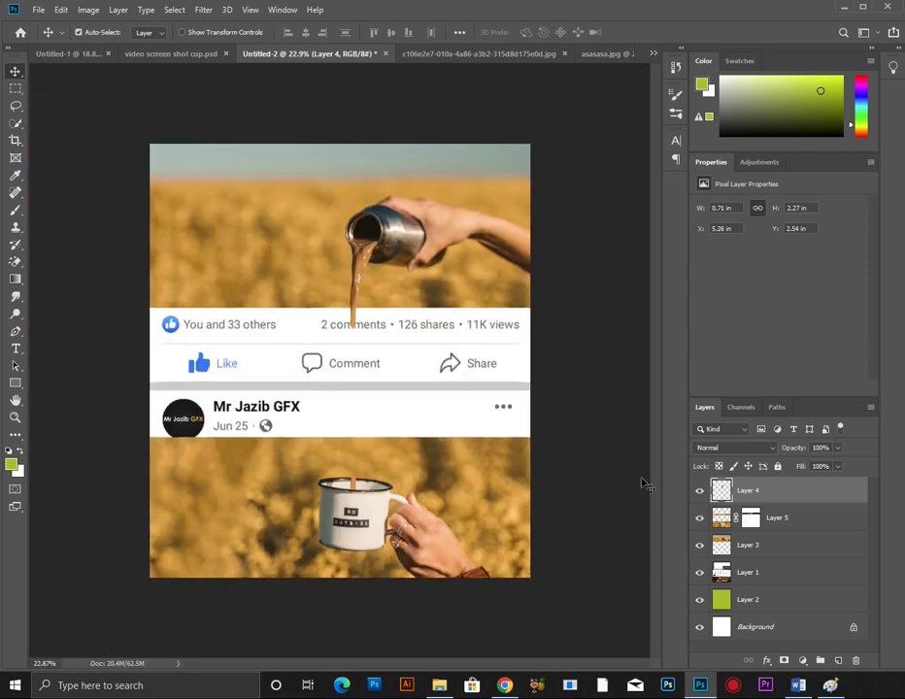
pyautogui.hotkey('ctrl', 'j')
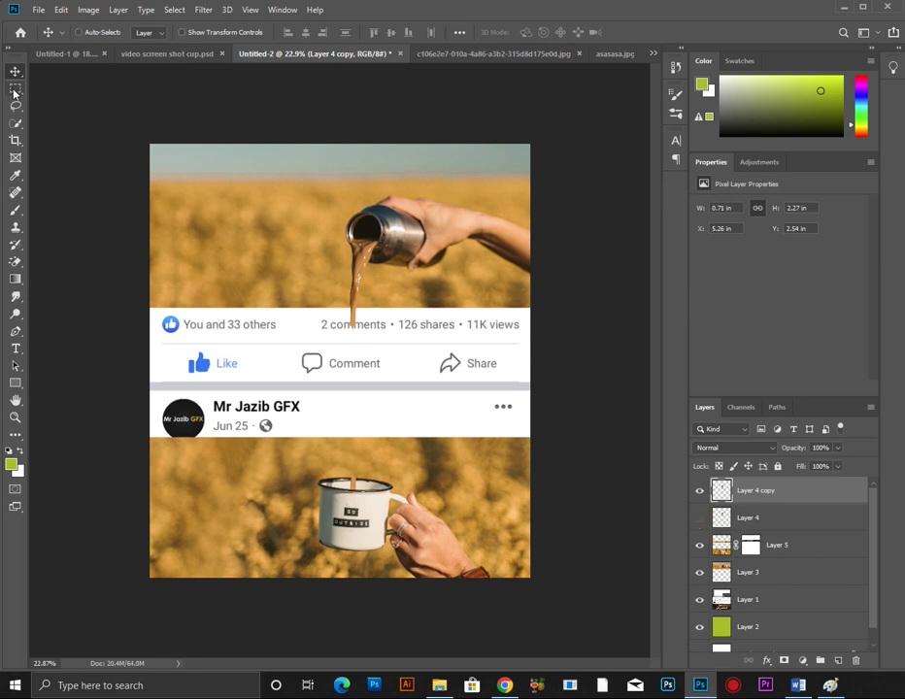
pyautogui.click(14, 91)
pyautogui.moveTo(337, 267); pyautogui.dragTo(384, 352)
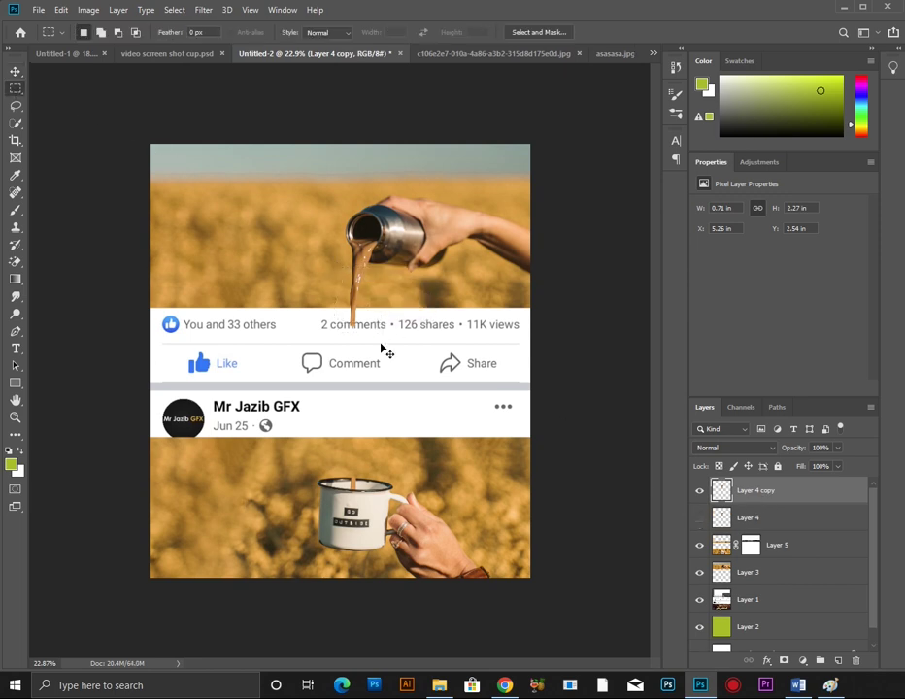
pyautogui.hotkey('ctrl', 't')
pyautogui.moveTo(357, 332); pyautogui.dragTo(356, 505)
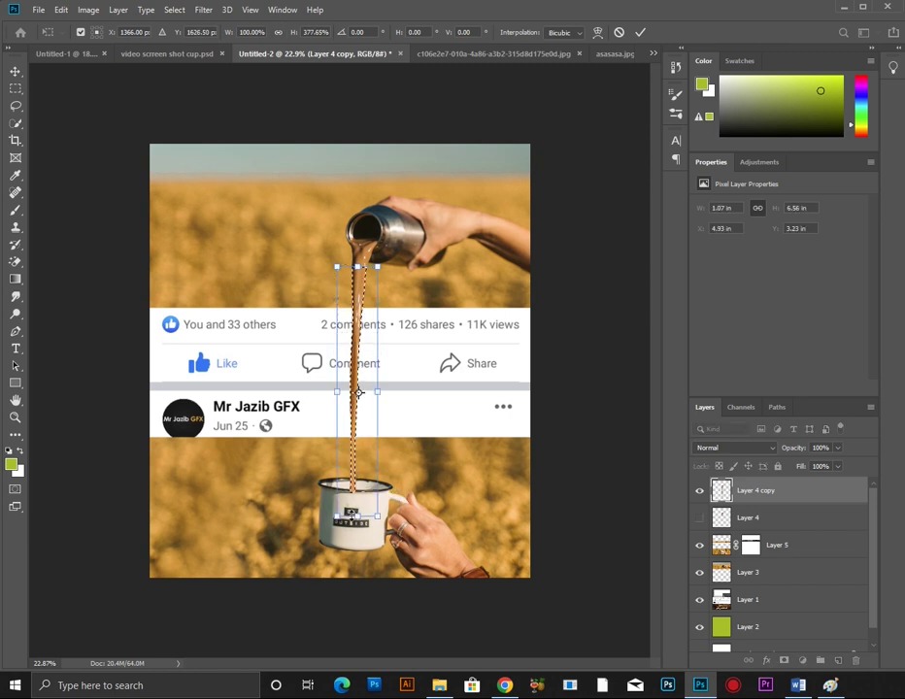
pyautogui.press('Return')
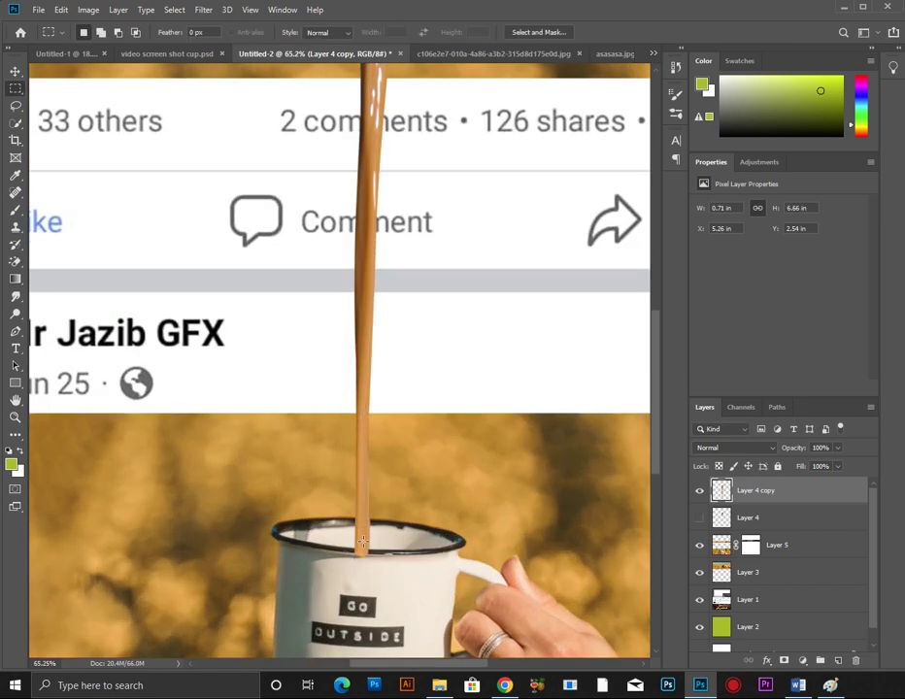
# Step: Erase the stream where it overlaps the mug's front rim with a small eraser
pyautogui.moveTo(363, 486); pyautogui.dragTo(400, 433)
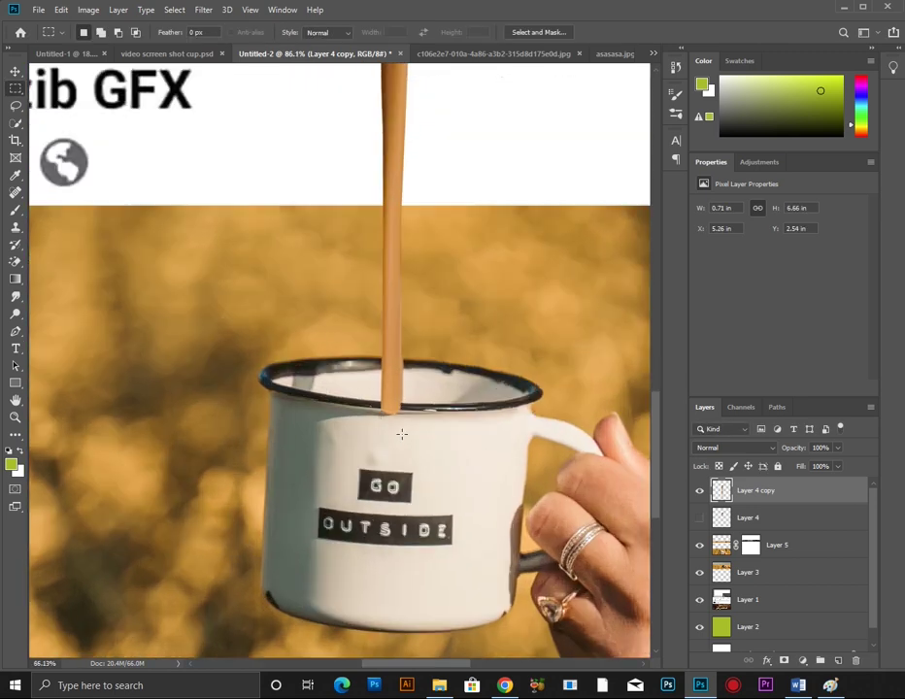
pyautogui.click(16, 262)
pyautogui.press('[')
pyautogui.press('[')
pyautogui.press('[')
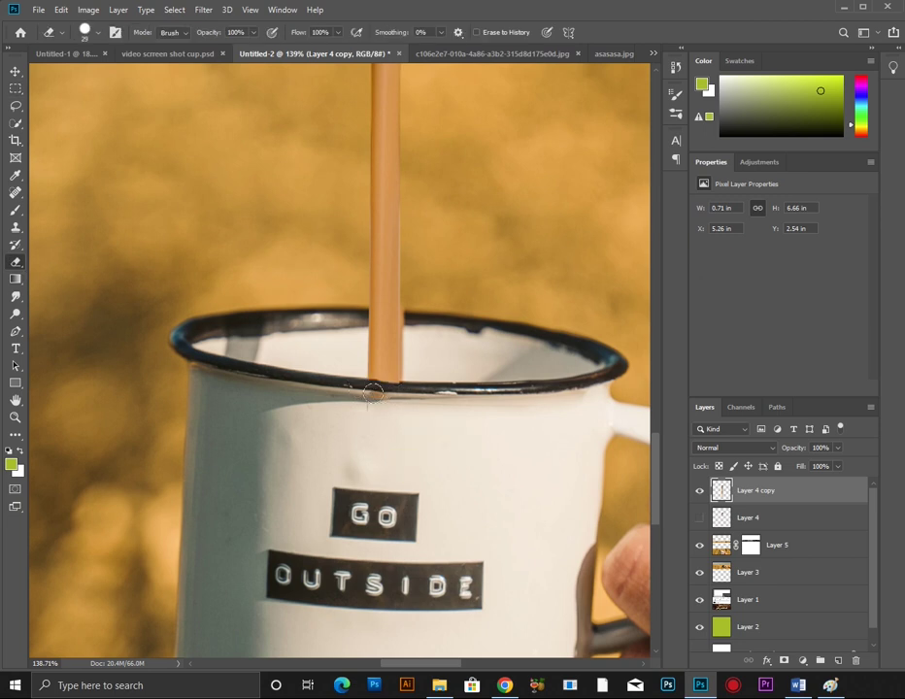
pyautogui.scroll(-5, 399, 394)
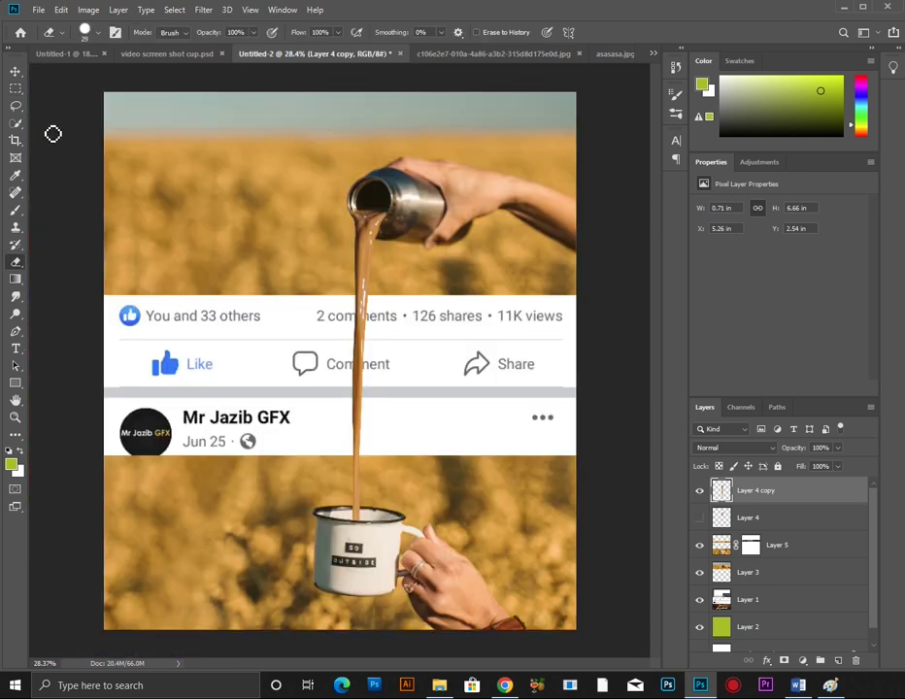
pyautogui.press('v')
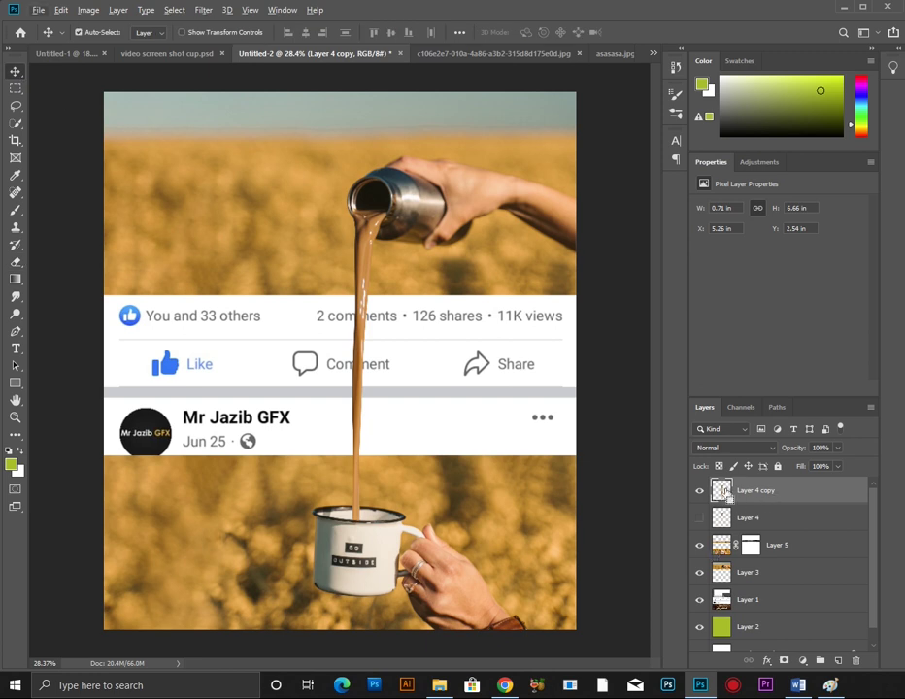
# Step: Fill the stream-shaped selection with black on new Layer 6 and shift it slightly right
pyautogui.click(795, 518)
pyautogui.click(838, 660)
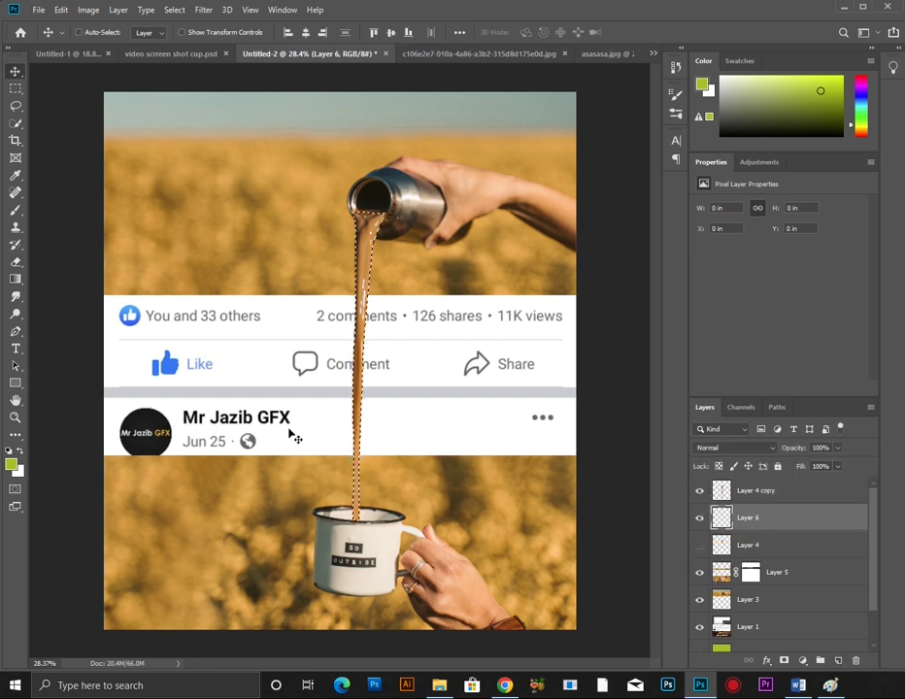
pyautogui.press('d')
pyautogui.hotkey('alt', 'BackSpace')
pyautogui.moveTo(355, 399); pyautogui.dragTo(370, 391)
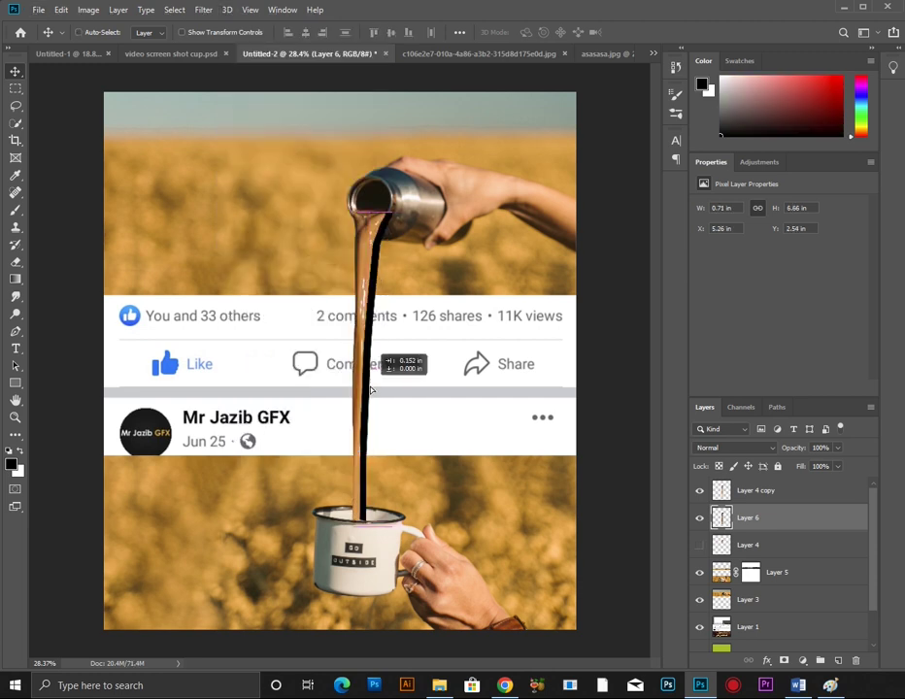
pyautogui.scroll(2, 378, 386)
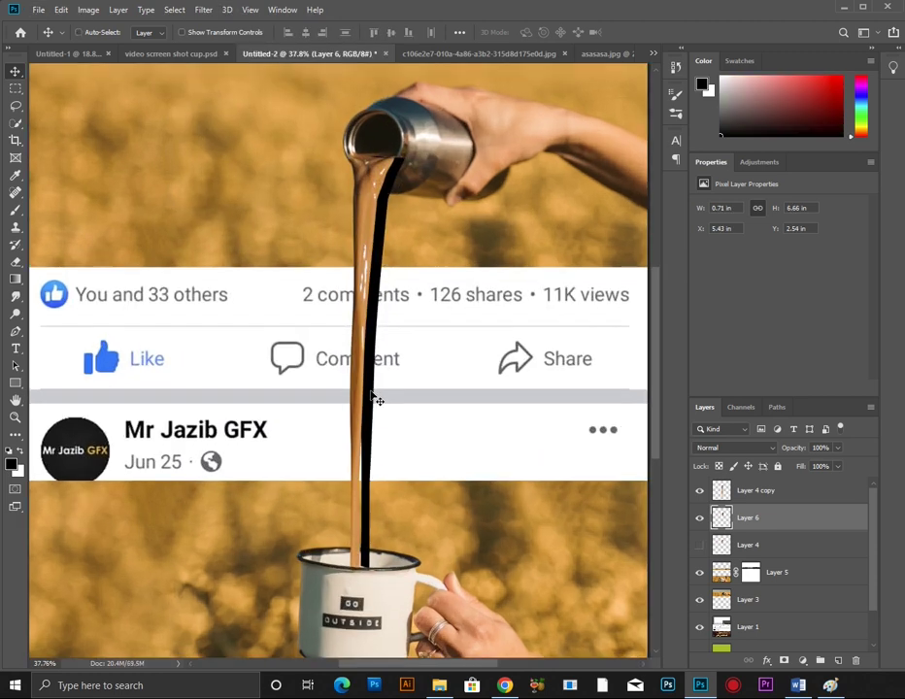
pyautogui.scroll(-1, 455, 362)
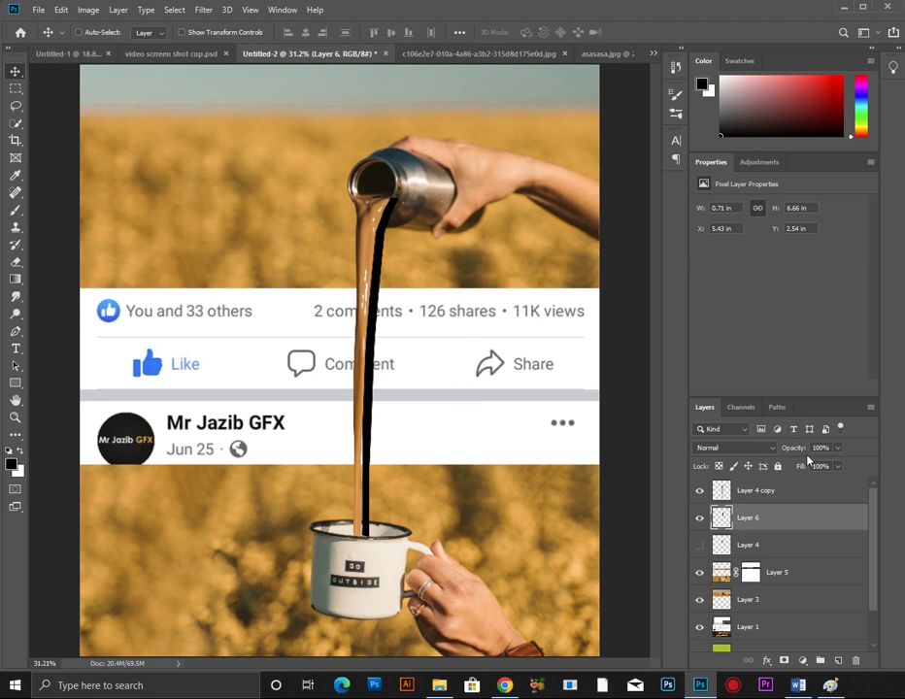
# Step: Lower the shading layer's fill to 45% and soften it with Gaussian Blur
pyautogui.moveTo(792, 471); pyautogui.dragTo(756, 471)
pyautogui.click(203, 10)
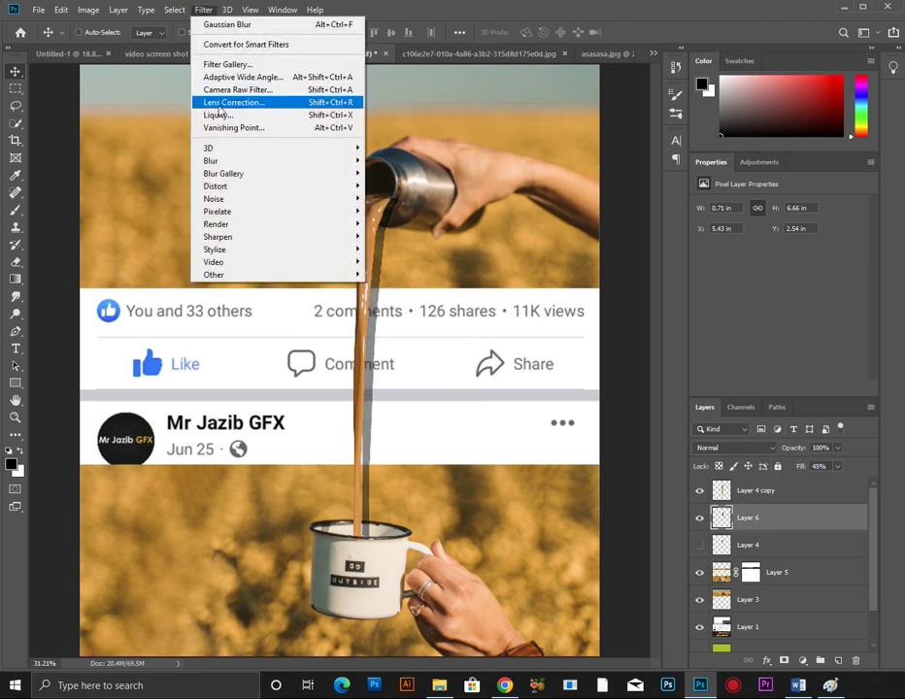
pyautogui.click(348, 207)
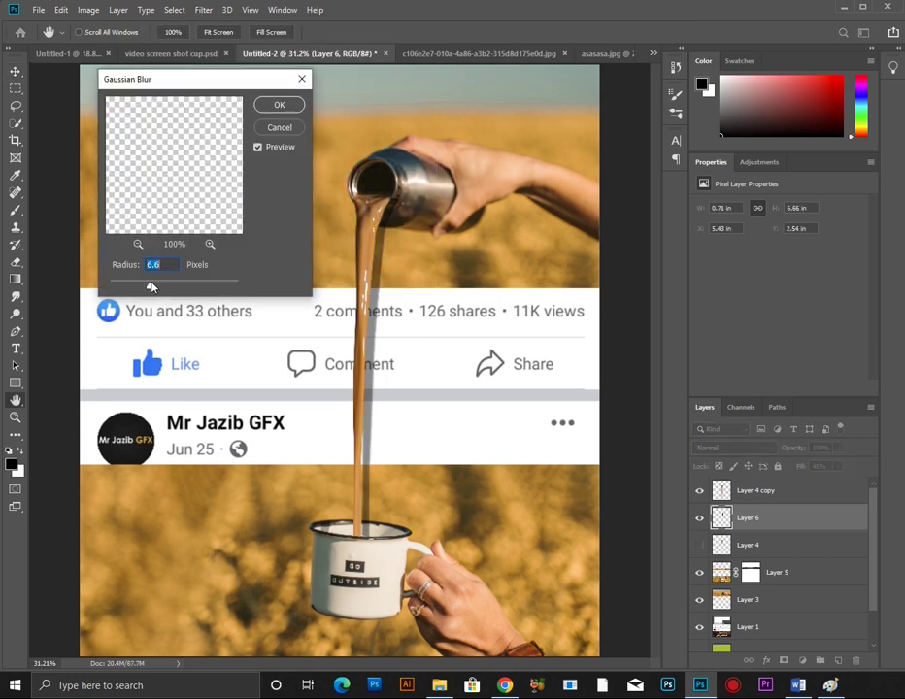
pyautogui.click(279, 106)
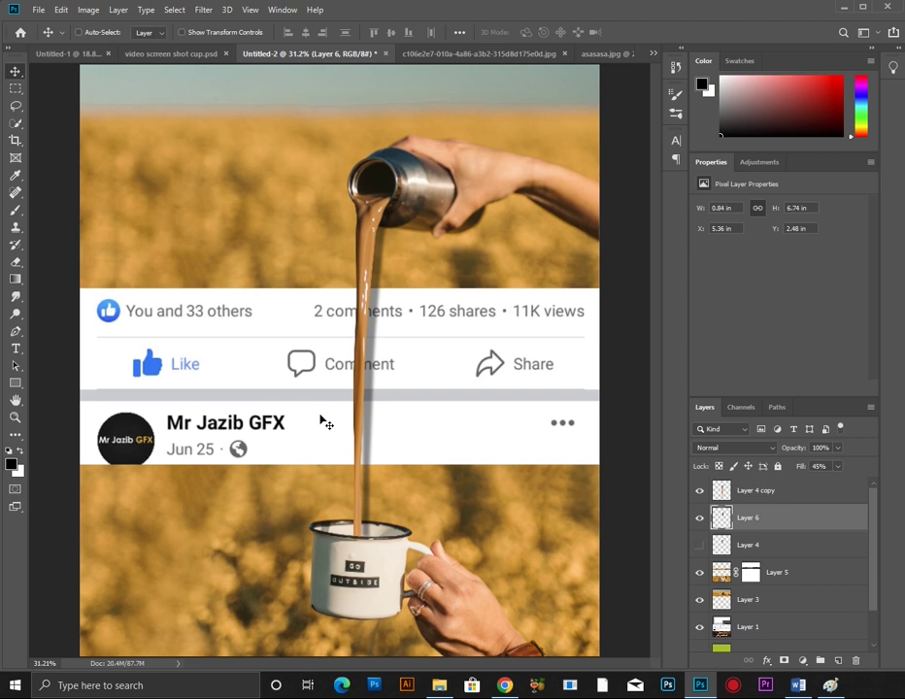
pyautogui.scroll(2, 400, 199)
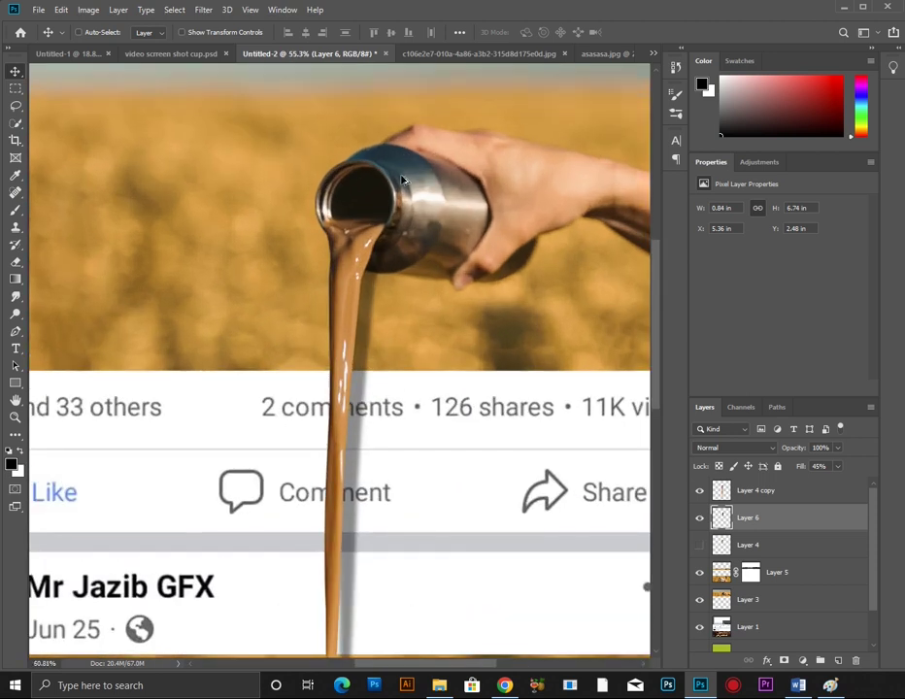
# Step: Paste the lens-flare image, then enlarge it and move it toward the top-left corner
pyautogui.scroll(2, 400, 190)
pyautogui.scroll(-5, 400, 177)
pyautogui.hotkey('ctrl', 'v')
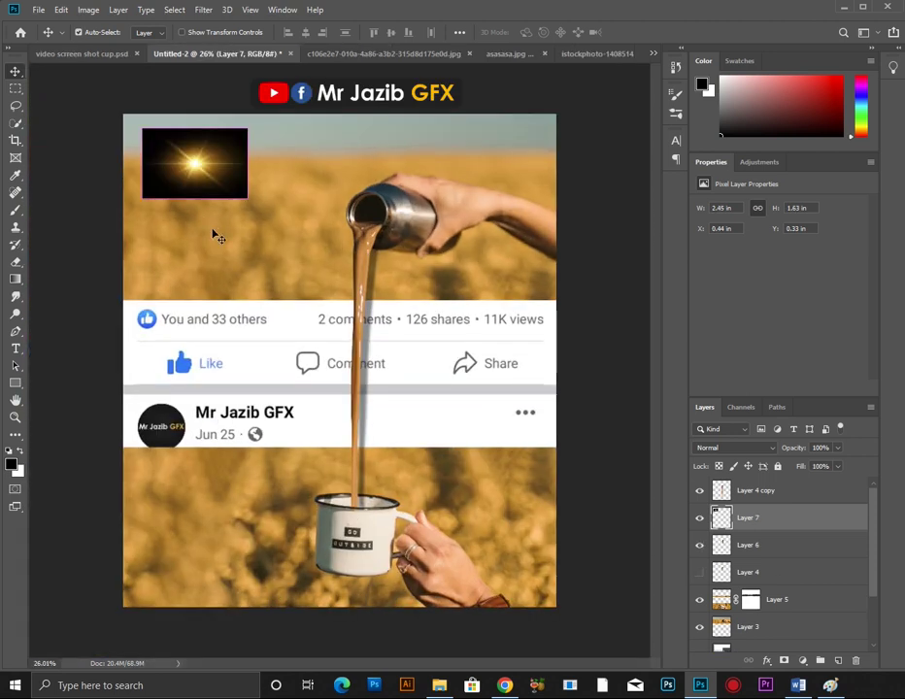
pyautogui.hotkey('ctrl', 't')
pyautogui.moveTo(247, 198); pyautogui.dragTo(364, 276)
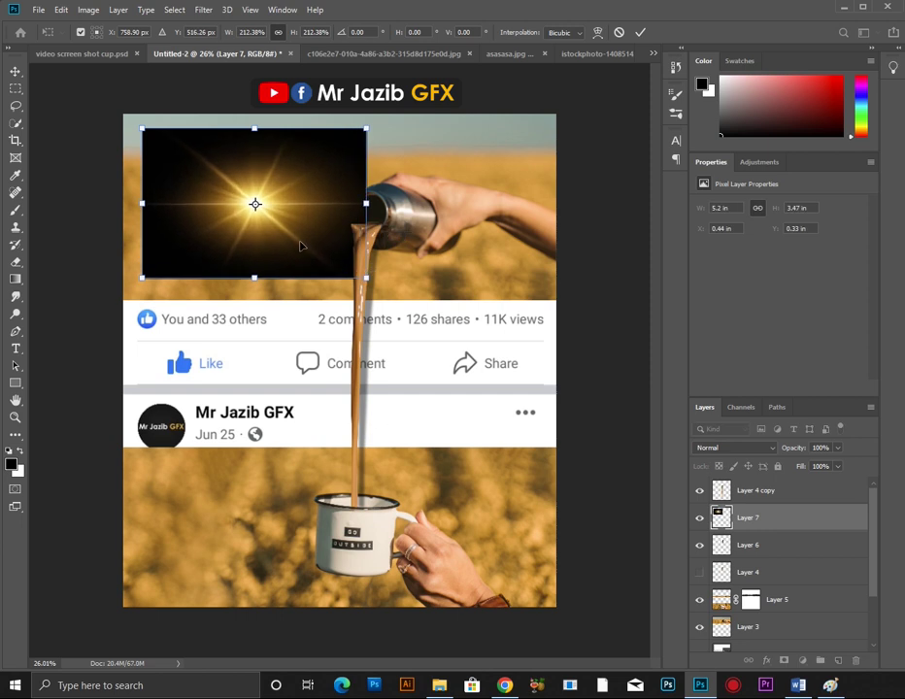
pyautogui.moveTo(303, 252); pyautogui.dragTo(284, 237)
pyautogui.press('Return')
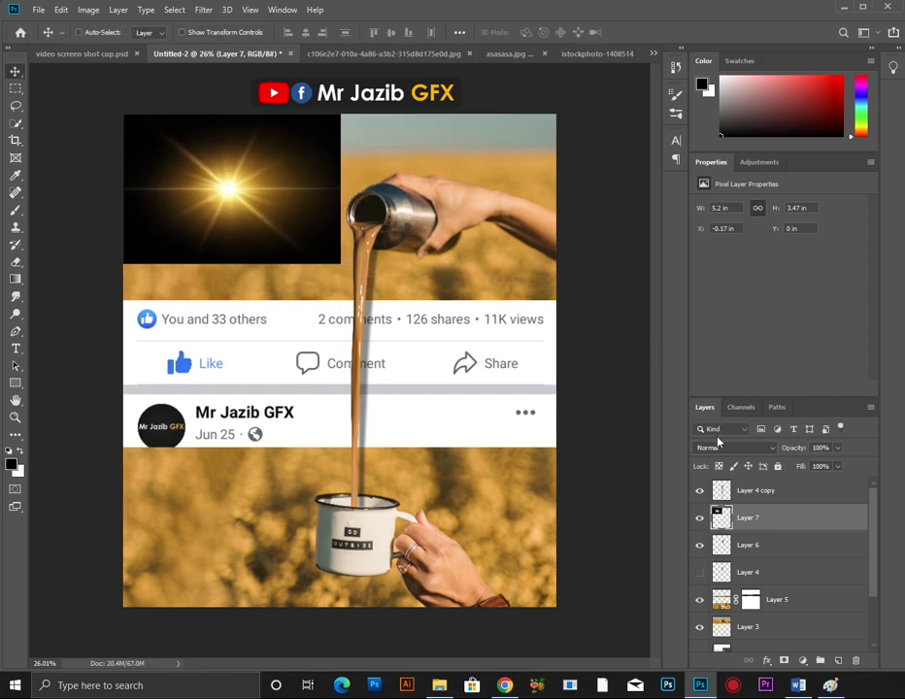
# Step: Set the flare to Screen blend mode, enlarge it about 141%, and position it in the upper-left sky
pyautogui.click(726, 447)
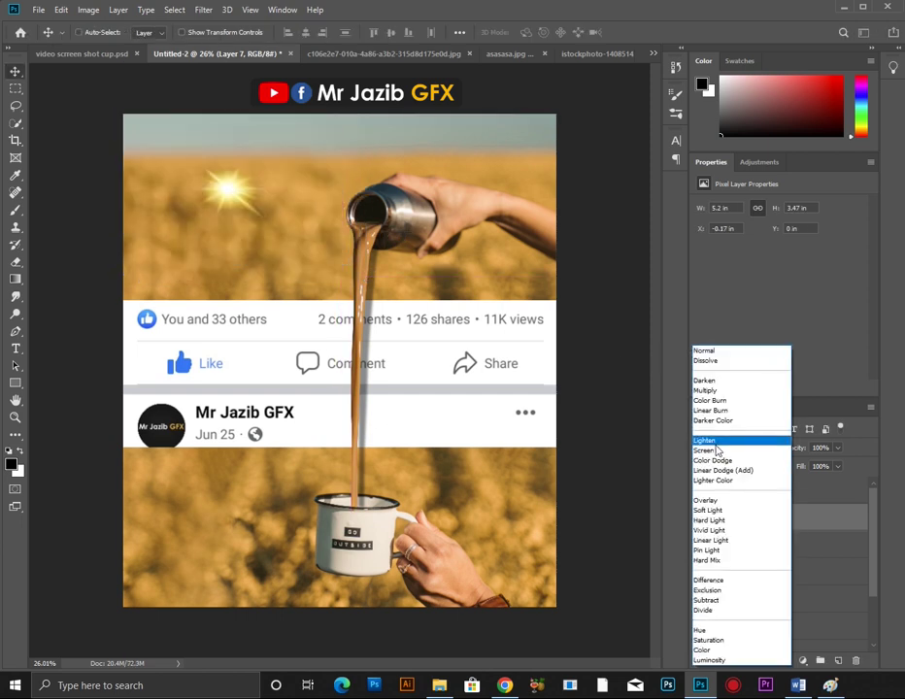
pyautogui.click(717, 451)
pyautogui.moveTo(257, 187); pyautogui.dragTo(201, 145)
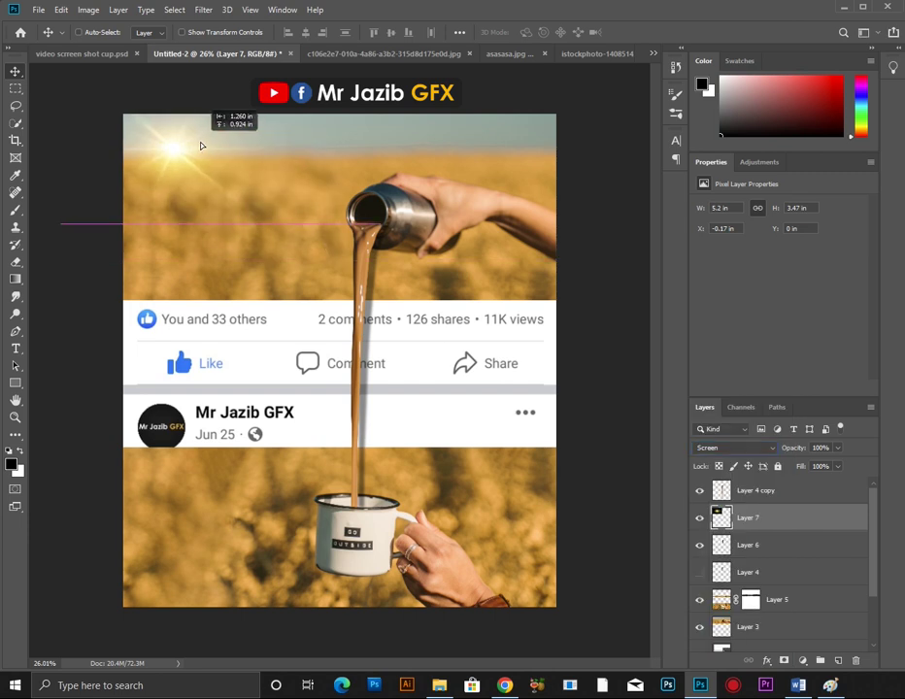
pyautogui.hotkey('ctrl', 't')
pyautogui.moveTo(283, 223); pyautogui.dragTo(382, 298)
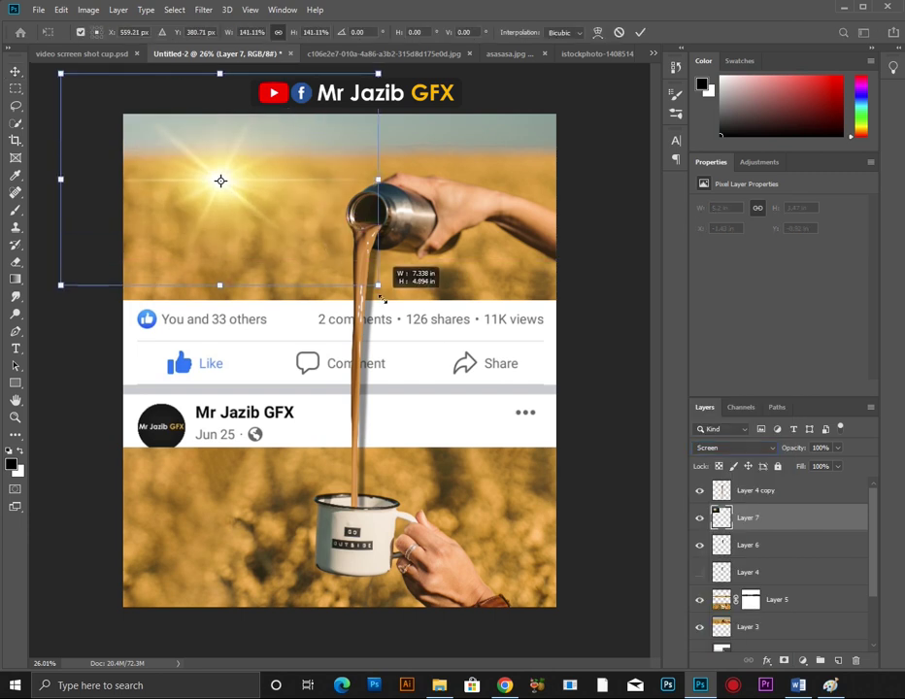
pyautogui.press('Return')
pyautogui.moveTo(222, 208); pyautogui.dragTo(163, 170)
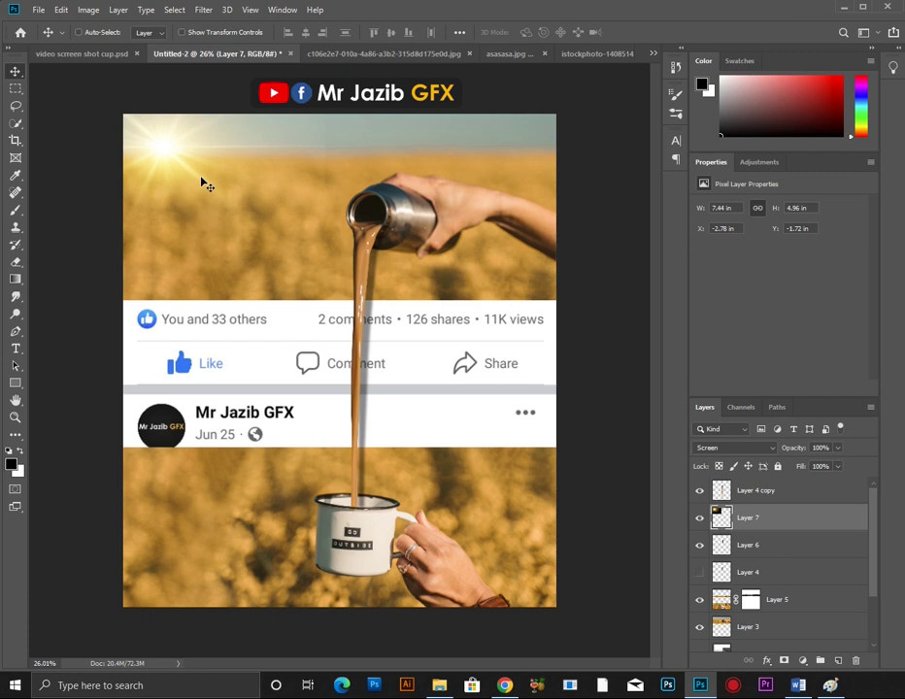
pyautogui.moveTo(204, 183); pyautogui.dragTo(211, 189)
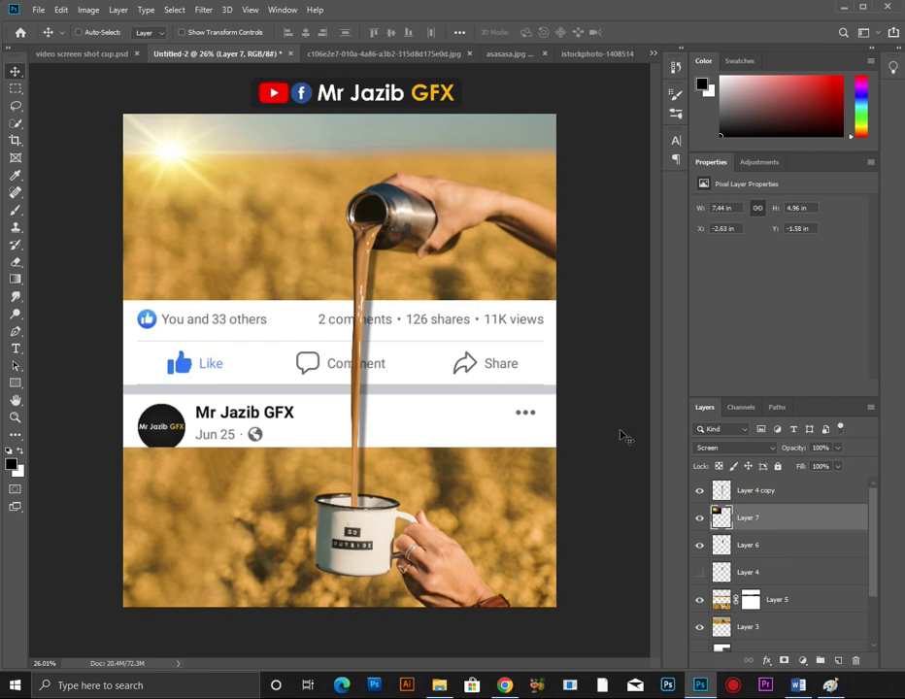
pyautogui.click(723, 486)
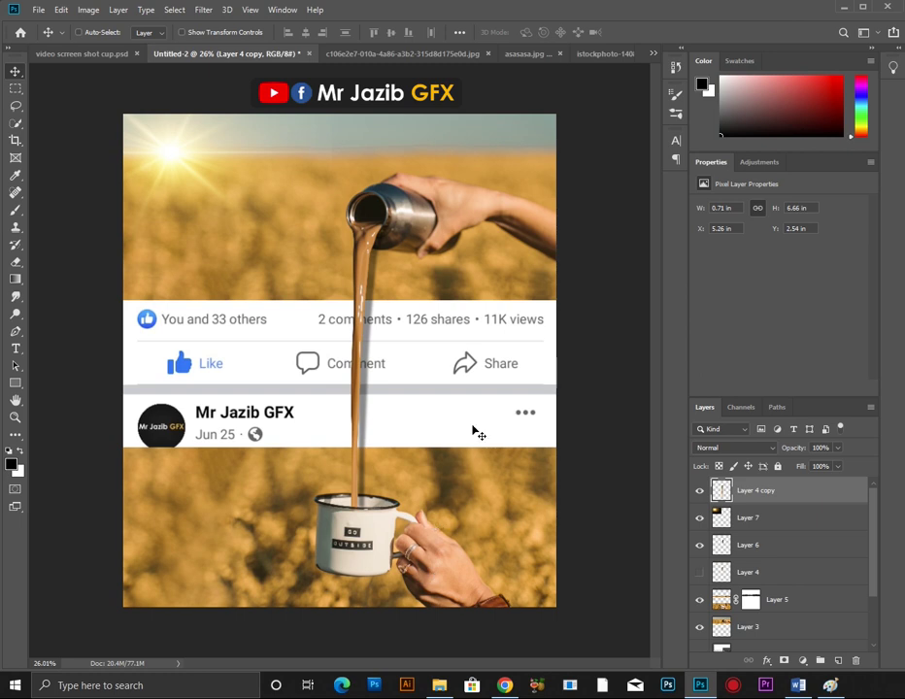
# Step: Marquee-select the post's full-width name-and-date strip and fill that area on Layer 5's mask
pyautogui.click(506, 490)
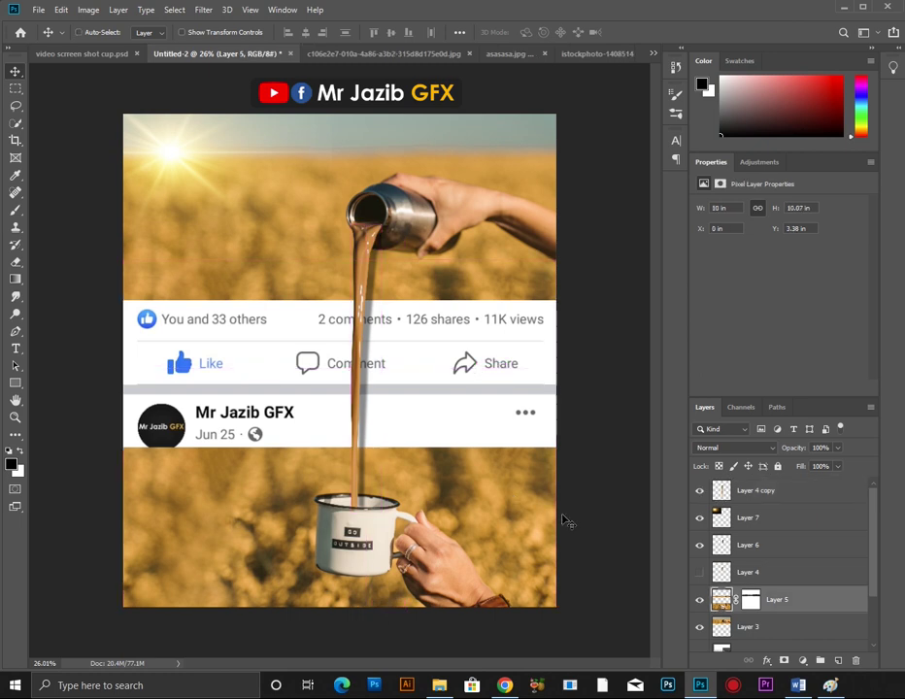
pyautogui.keyDown('ctrl'); pyautogui.click(770, 624); pyautogui.keyUp('ctrl')
pyautogui.click(783, 607)
pyautogui.click(16, 88)
pyautogui.moveTo(122, 394); pyautogui.dragTo(627, 455)
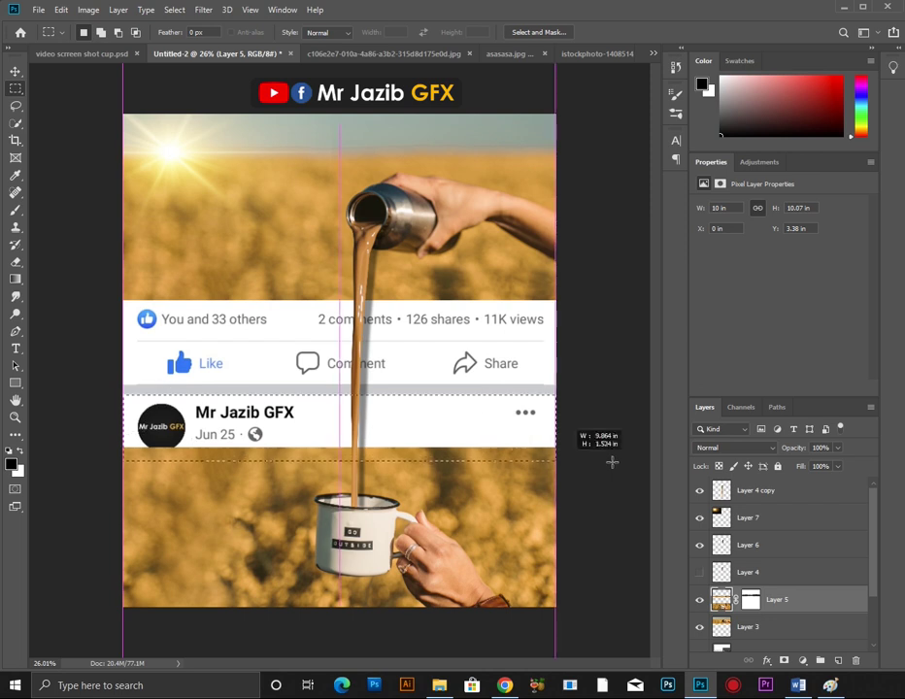
pyautogui.click(750, 600)
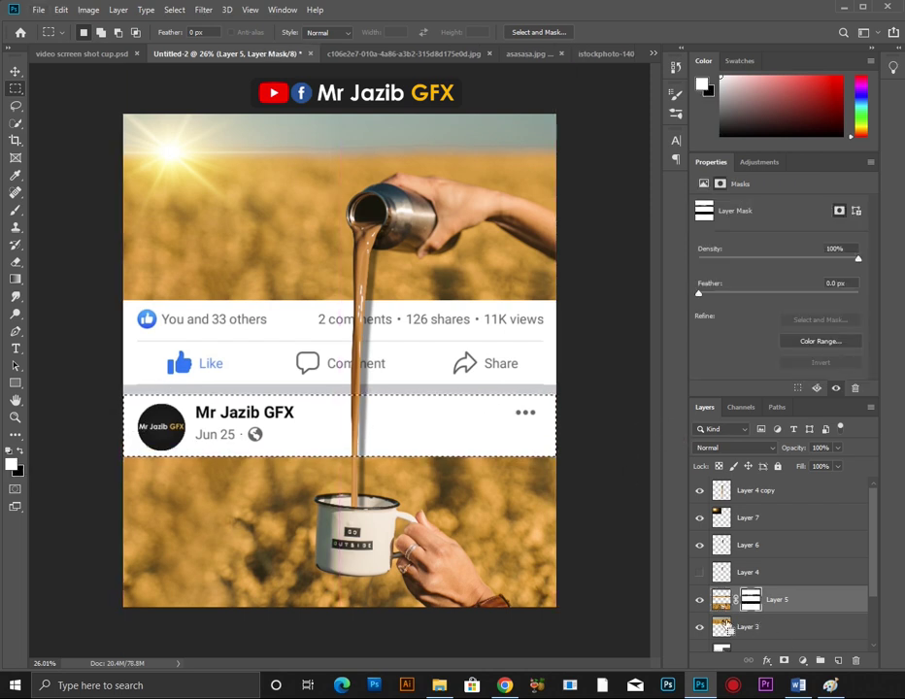
pyautogui.click(430, 438)
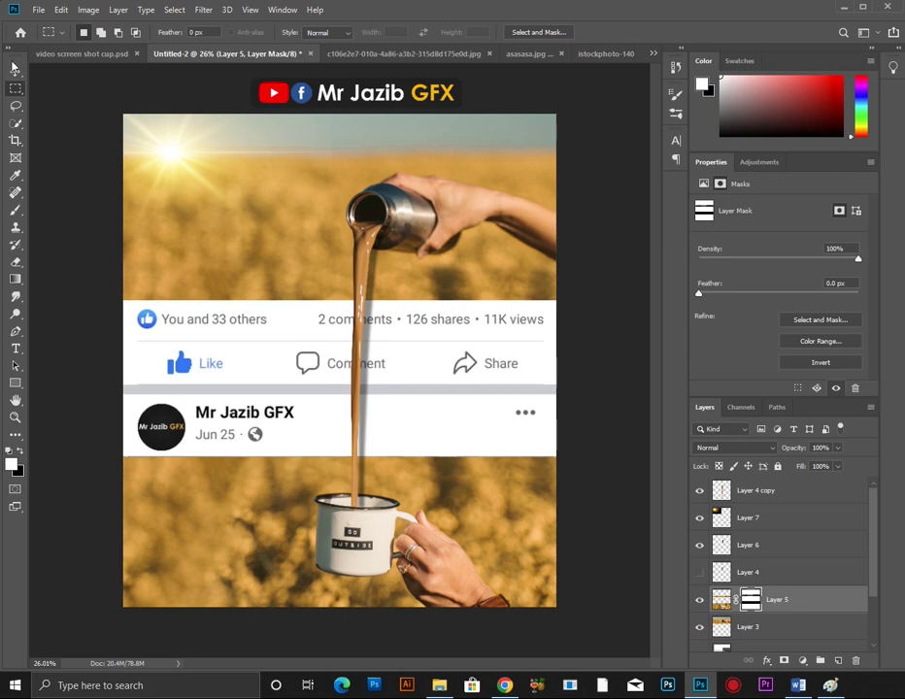